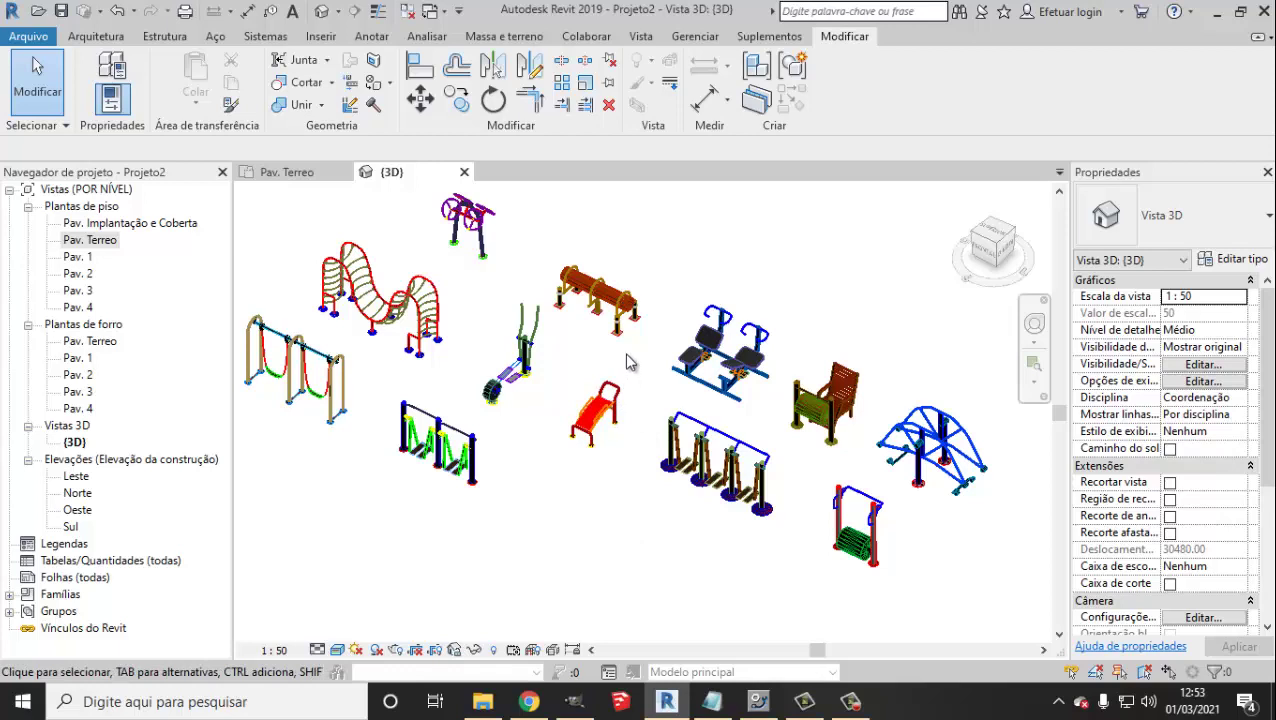
# Open the Pav. Terreo floor plan from Plantas de piso and zoom into the layout
pyautogui.doubleClick(93, 242)
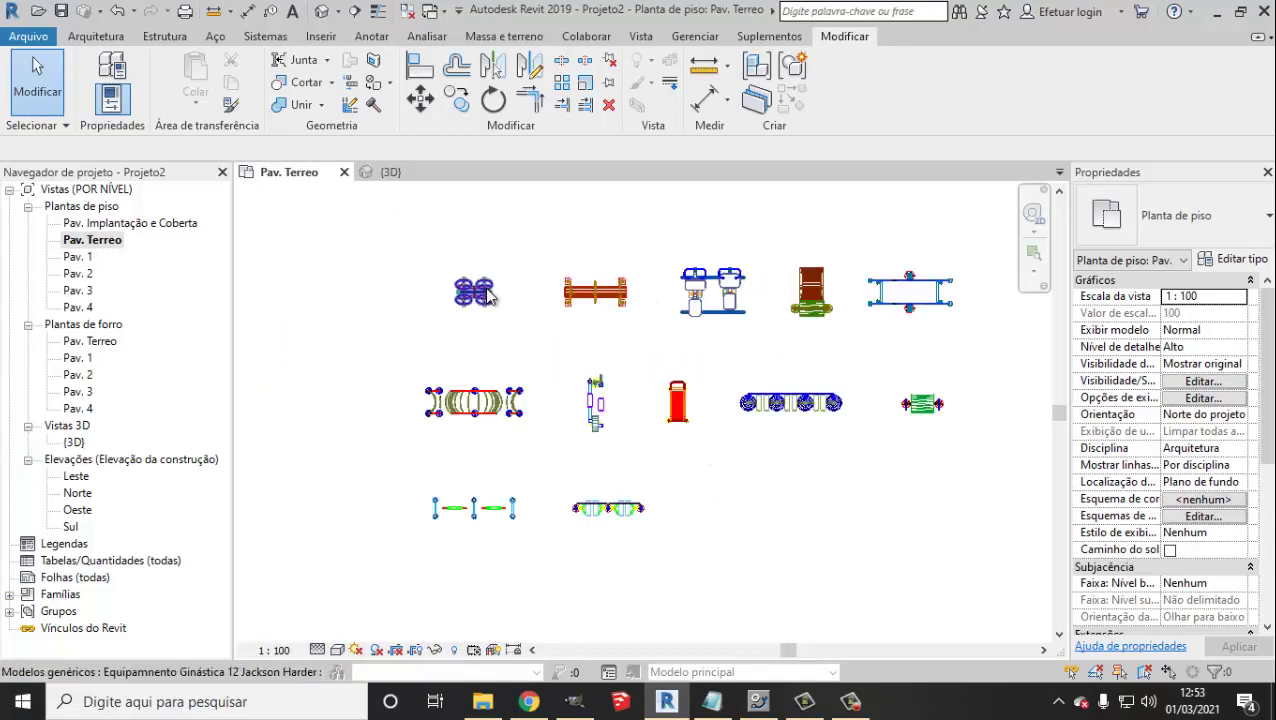
pyautogui.scroll(5, 500, 312)
pyautogui.scroll(1, 498, 311)
pyautogui.scroll(1, 541, 313)
pyautogui.scroll(1, 520, 305)
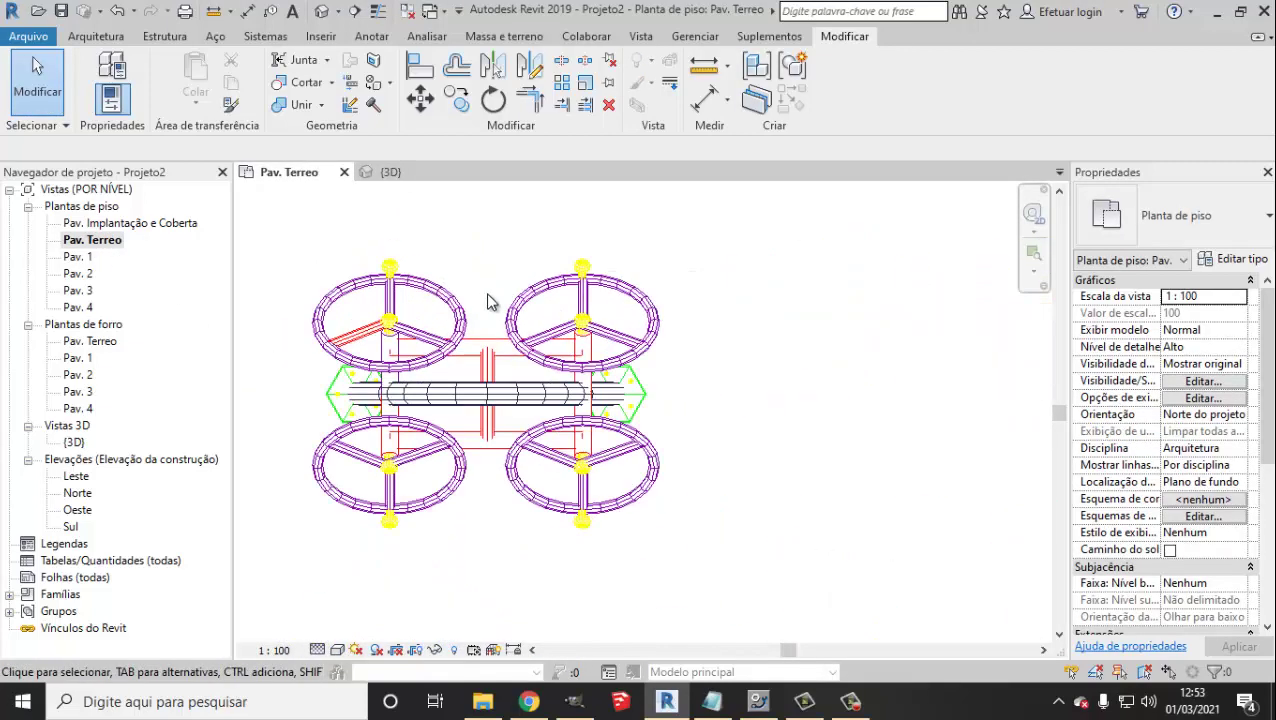
pyautogui.scroll(1, 600, 380)
pyautogui.scroll(-4, 630, 386)
# Pan across the plan toward the blue rectangular equipment to review the other stations
pyautogui.moveTo(900, 484); pyautogui.dragTo(638, 479, button='middle')
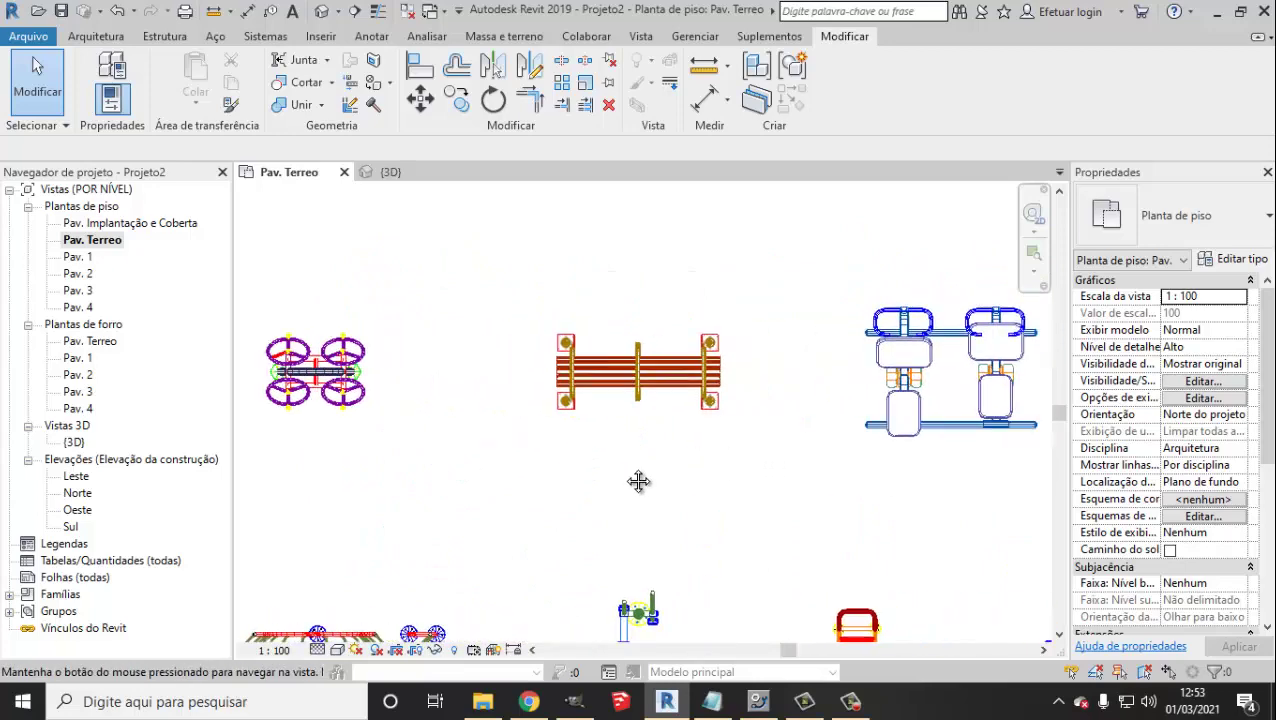
pyautogui.scroll(3, 678, 387)
pyautogui.scroll(-3, 728, 484)
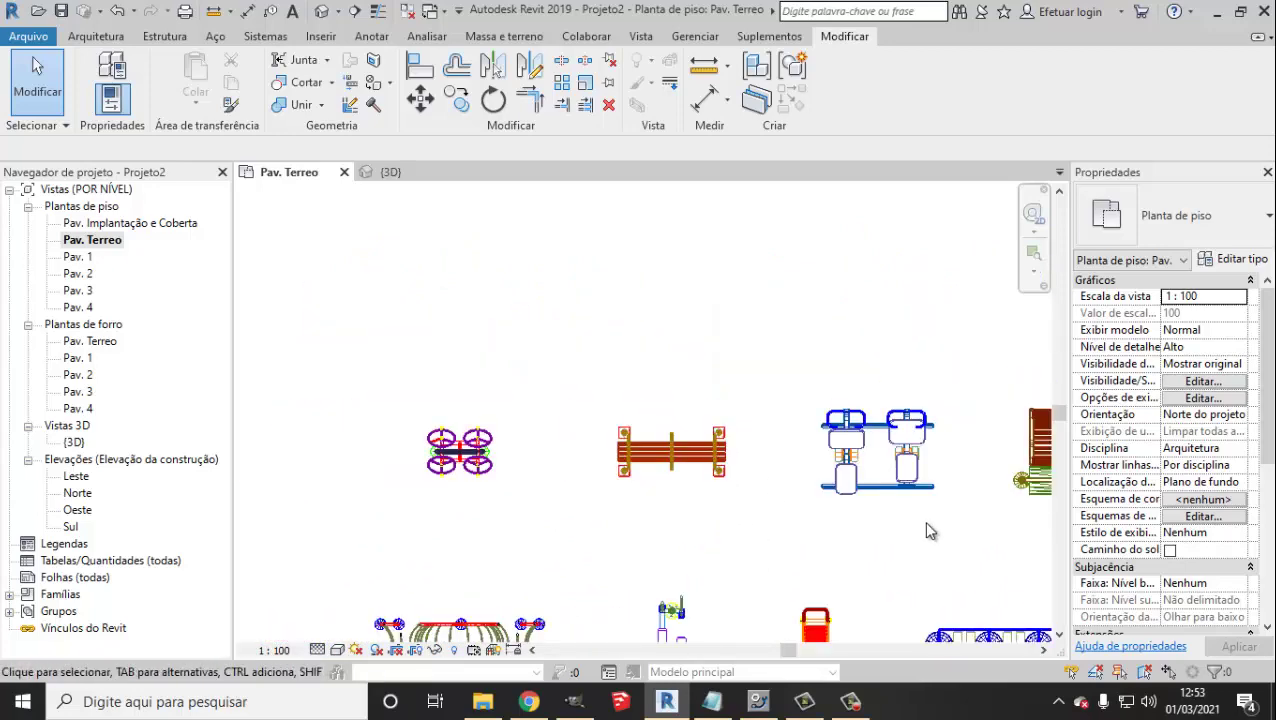
pyautogui.moveTo(928, 530); pyautogui.dragTo(741, 538, button='middle')
pyautogui.scroll(1, 770, 490)
pyautogui.scroll(1, 700, 440)
pyautogui.scroll(-1, 692, 433)
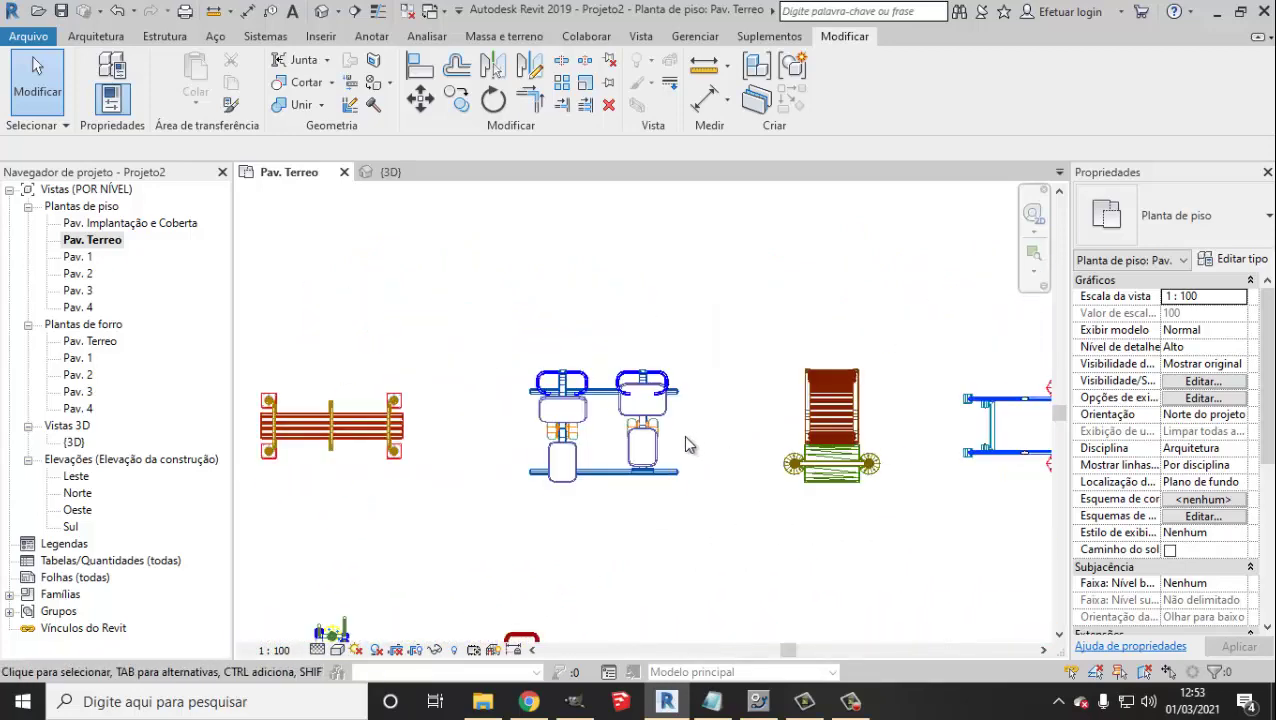
pyautogui.scroll(-1, 800, 520)
pyautogui.moveTo(845, 567); pyautogui.dragTo(500, 565, button='middle')
pyautogui.scroll(2, 610, 420)
pyautogui.scroll(2, 610, 400)
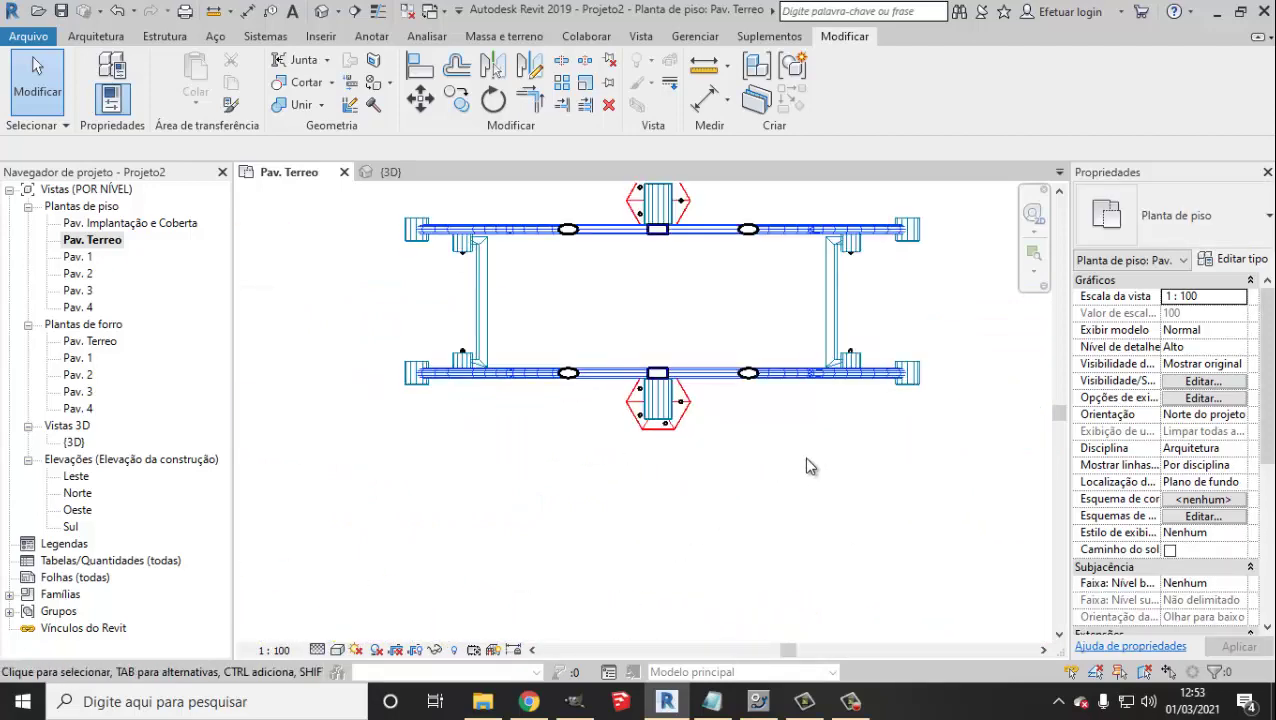
pyautogui.scroll(-4, 810, 465)
# Draw a building section line across the four-station equipment in the plan
pyautogui.click(356, 11)
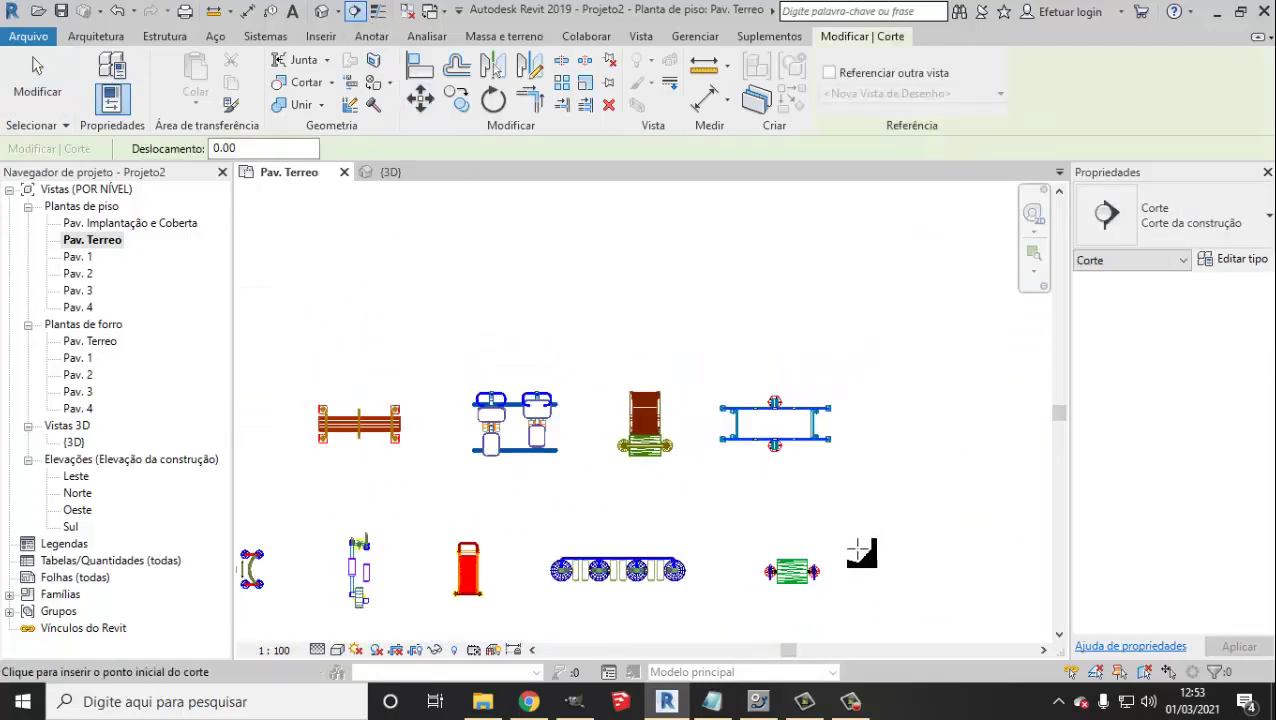
pyautogui.scroll(-2, 805, 453)
pyautogui.click(805, 453)
pyautogui.scroll(1, 741, 541)
pyautogui.scroll(1, 821, 544)
pyautogui.scroll(2, 600, 510)
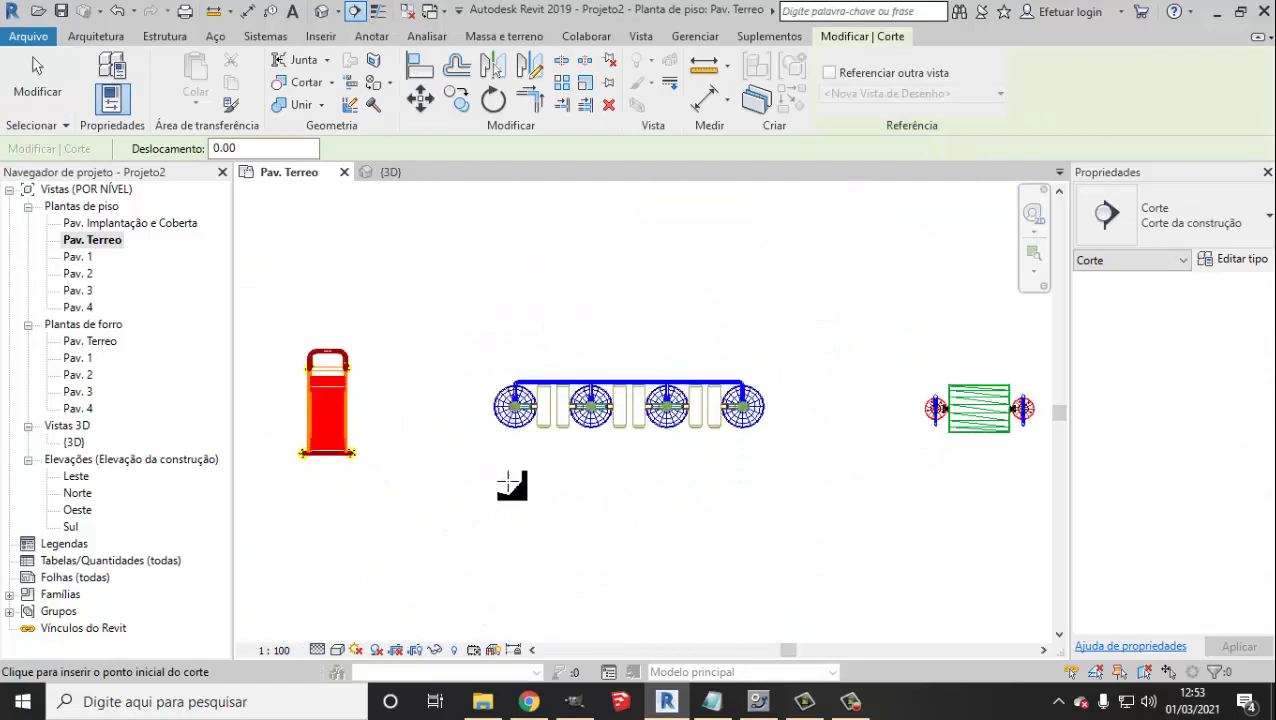
pyautogui.click(822, 467)
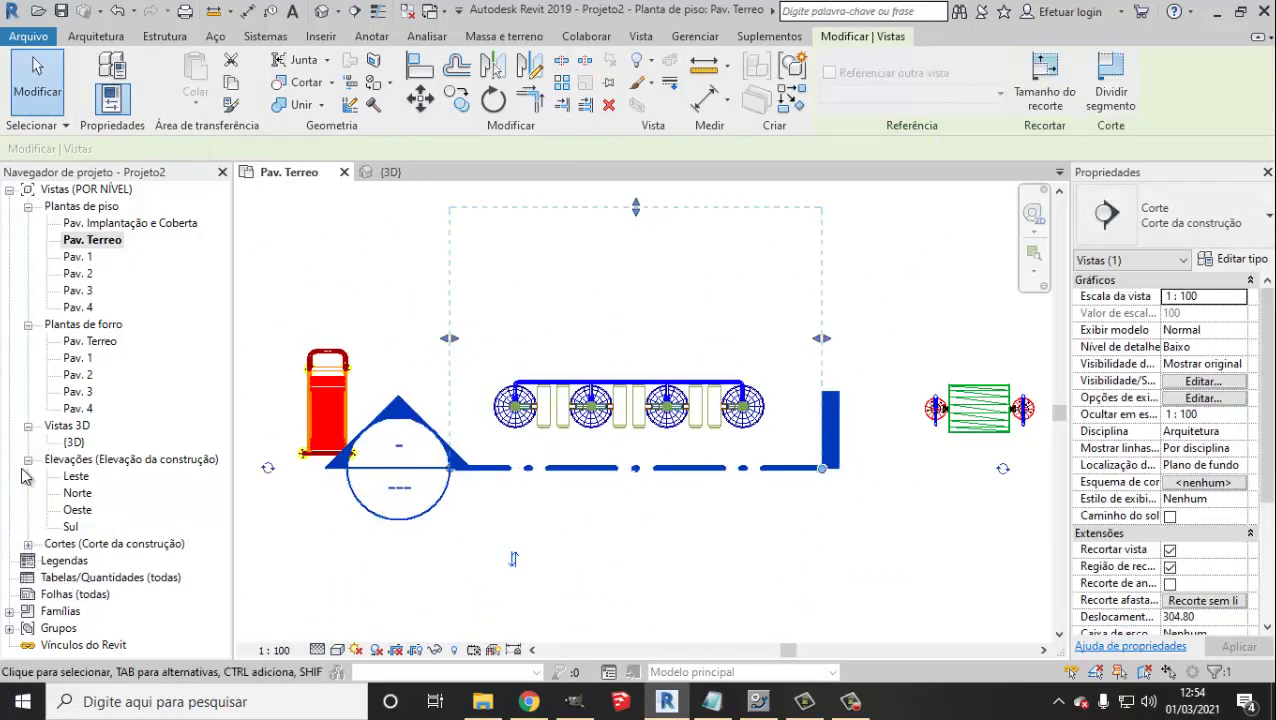
# Open the Corte 1 section view and trim its crop region tighter around the equipment
pyautogui.click(28, 543)
pyautogui.doubleClick(85, 560)
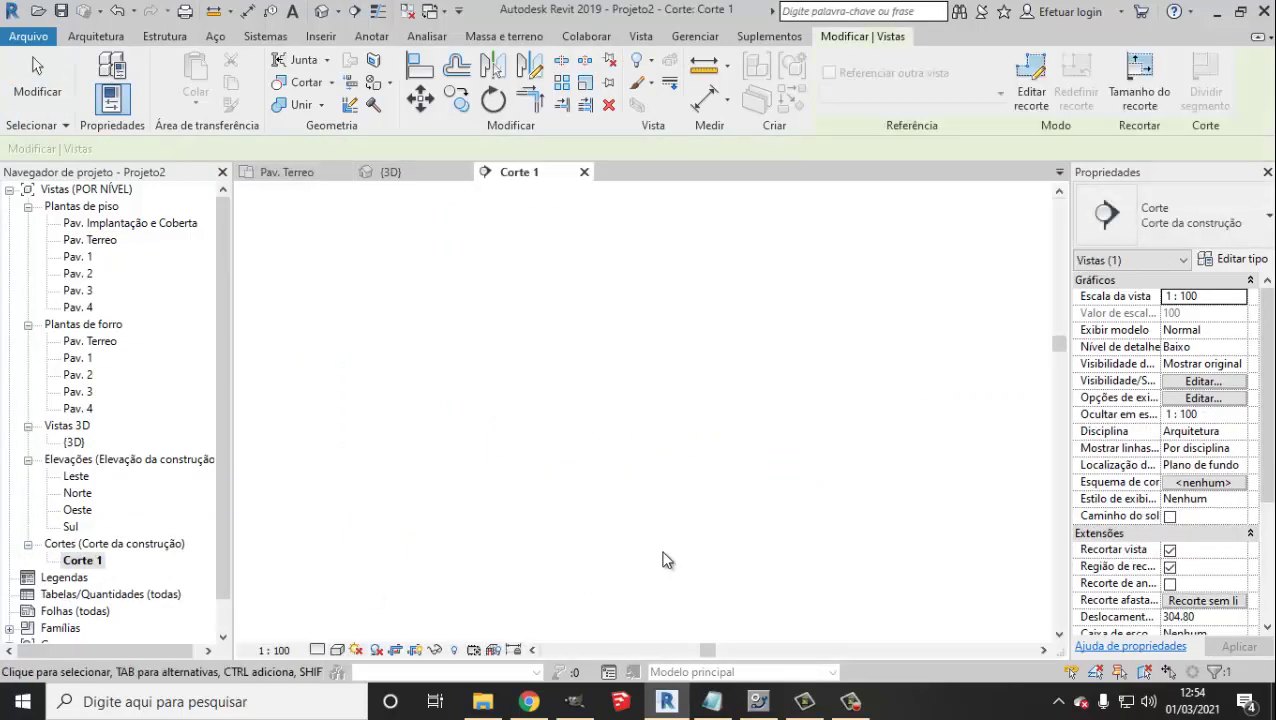
pyautogui.scroll(2, 640, 547)
pyautogui.moveTo(601, 518); pyautogui.dragTo(605, 551)
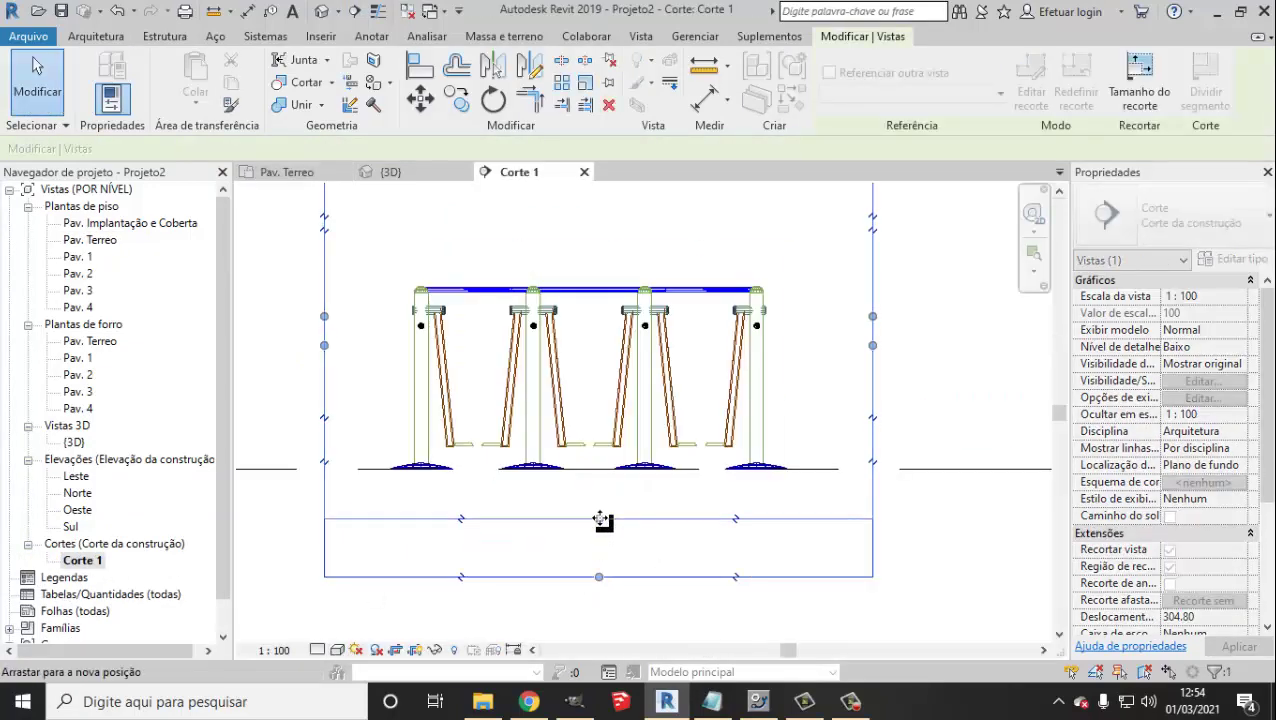
pyautogui.scroll(-2, 598, 519)
pyautogui.moveTo(598, 320); pyautogui.dragTo(600, 369)
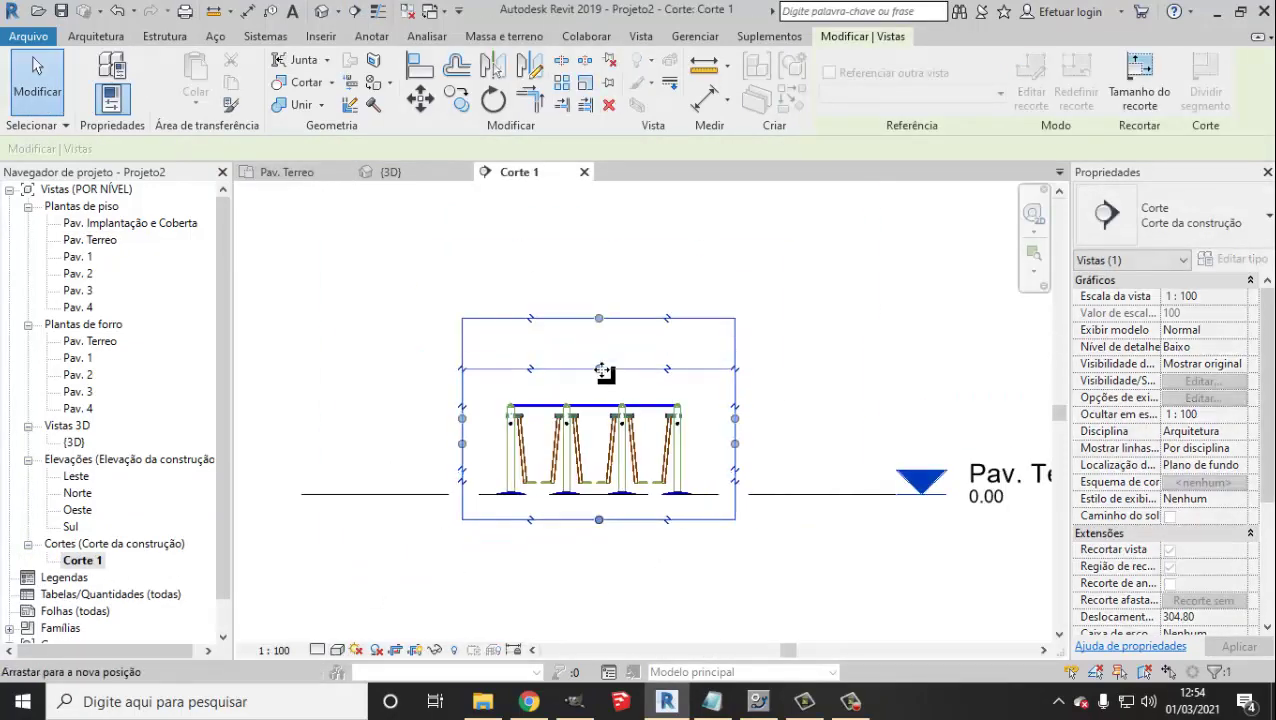
# Set Corte 1 to the Cores consistentes visual style and Alto detail level
pyautogui.click(337, 650)
pyautogui.click(365, 611)
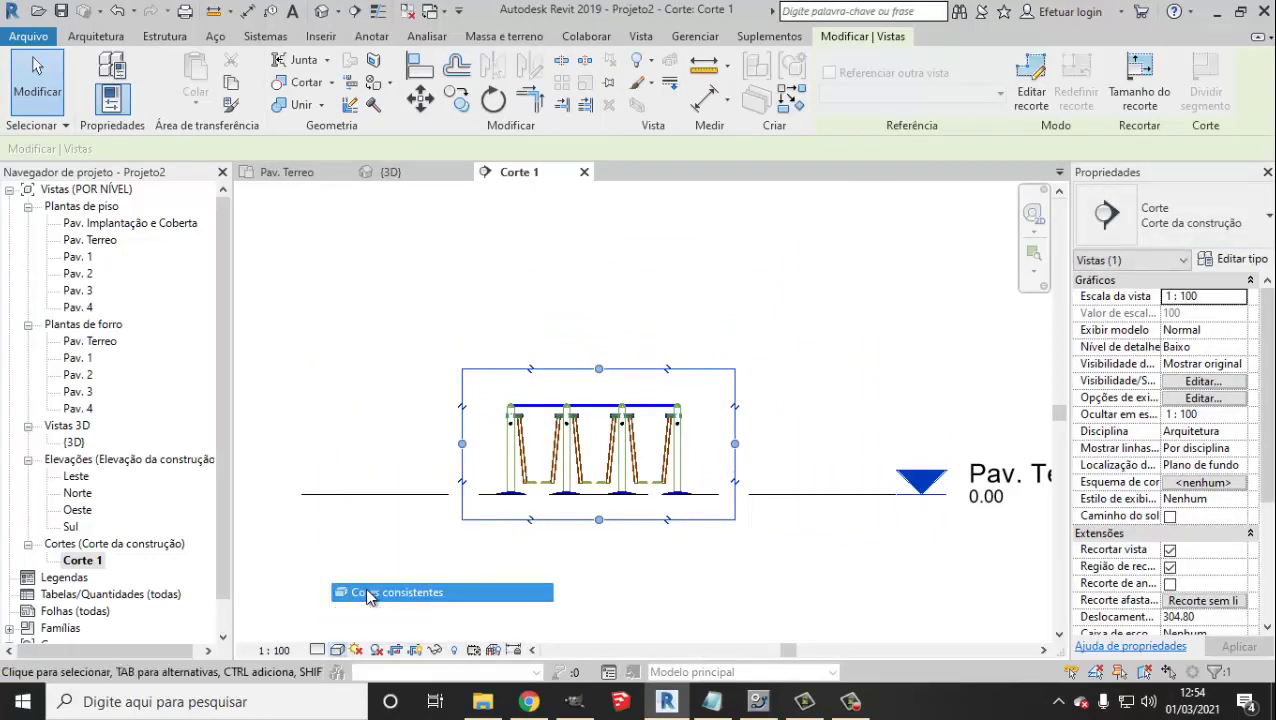
pyautogui.click(318, 650)
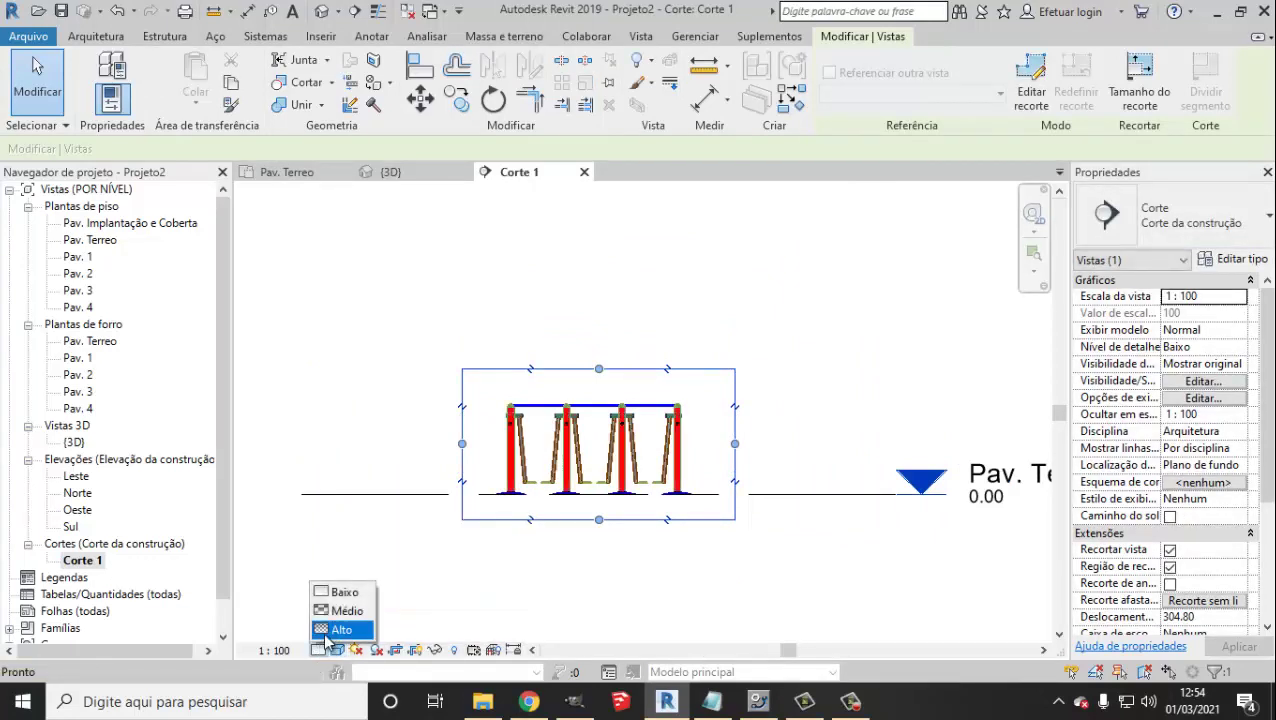
pyautogui.click(340, 624)
# Look over the finished section, then return to the {3D} view
pyautogui.scroll(2, 560, 540)
pyautogui.scroll(5, 617, 485)
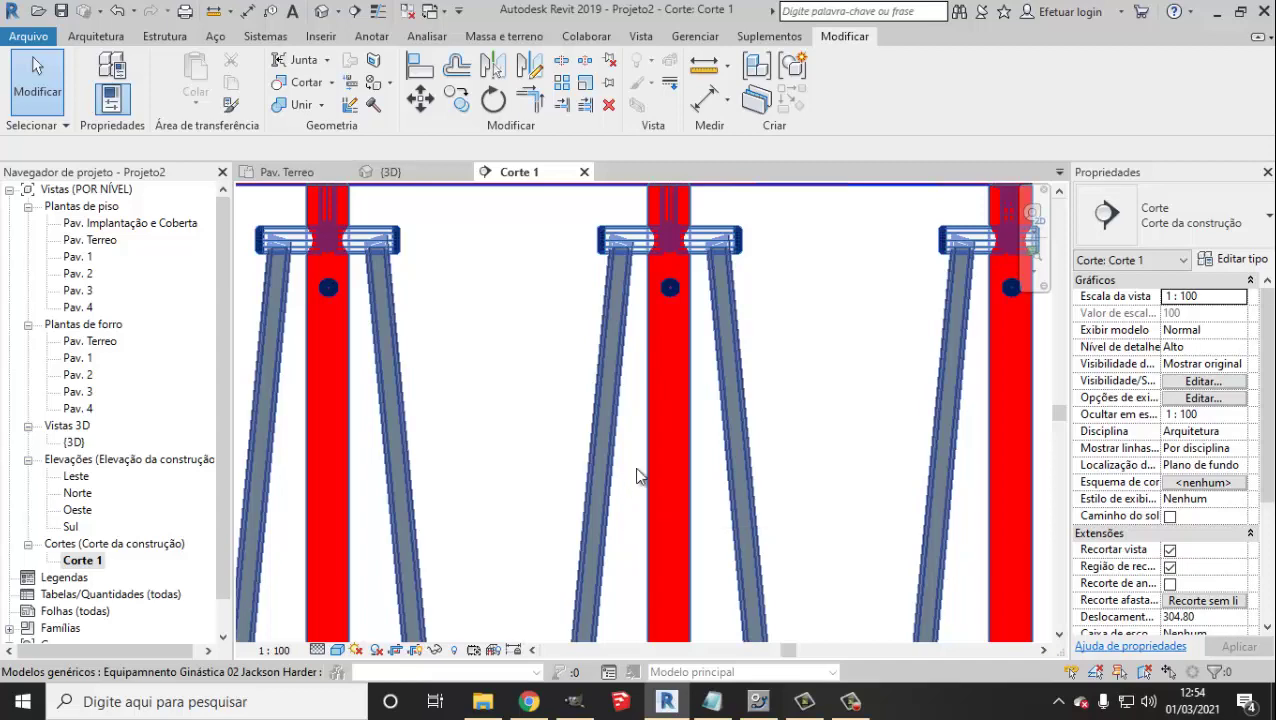
pyautogui.scroll(-6, 700, 510)
pyautogui.scroll(3, 714, 550)
pyautogui.scroll(-2, 714, 550)
pyautogui.scroll(-1, 714, 555)
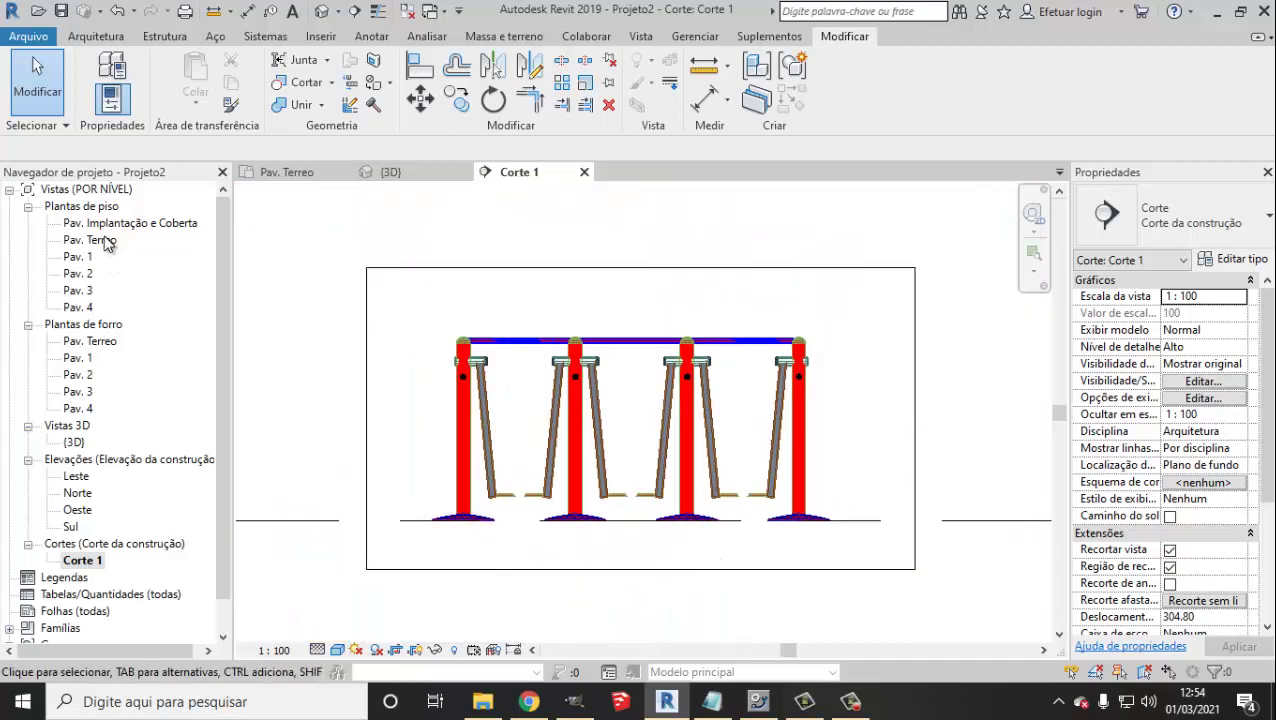
pyautogui.click(322, 11)
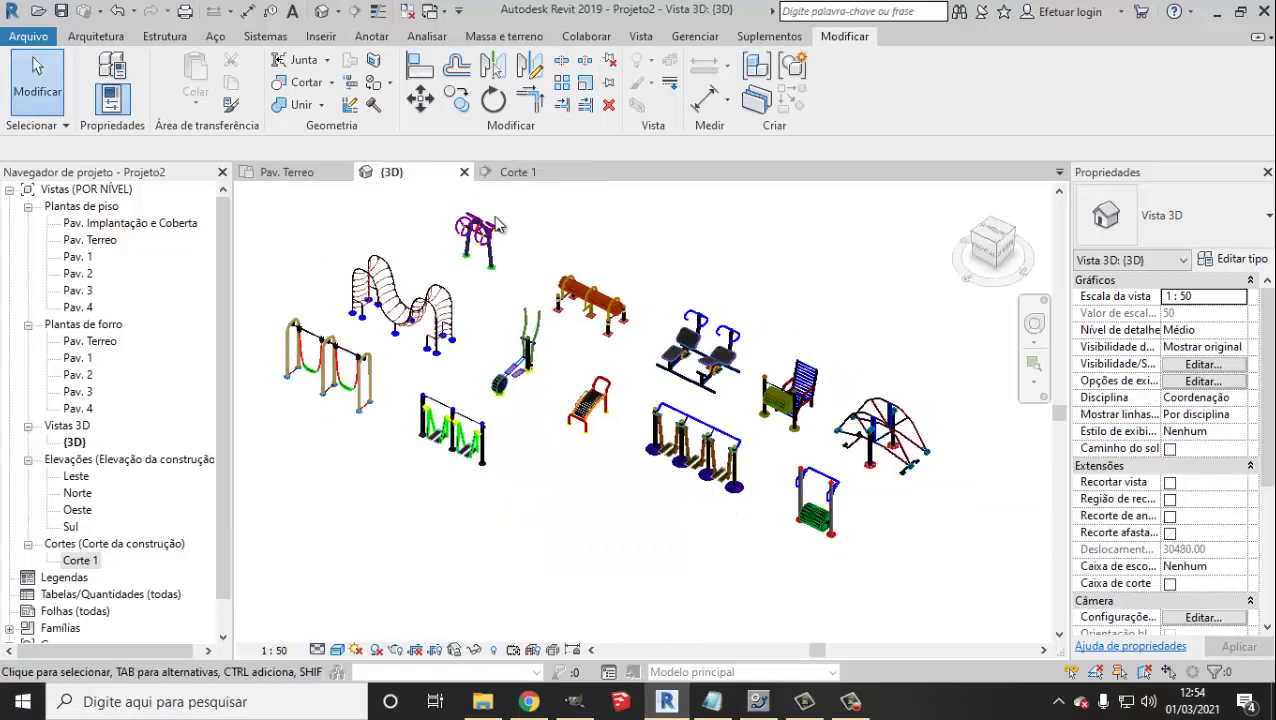
# Inspect the purple equipment, log-shaped bench, double-seat and slatted chair in 3D
pyautogui.scroll(3, 540, 400)
pyautogui.scroll(2, 530, 390)
pyautogui.scroll(2, 500, 380)
pyautogui.click(476, 384)
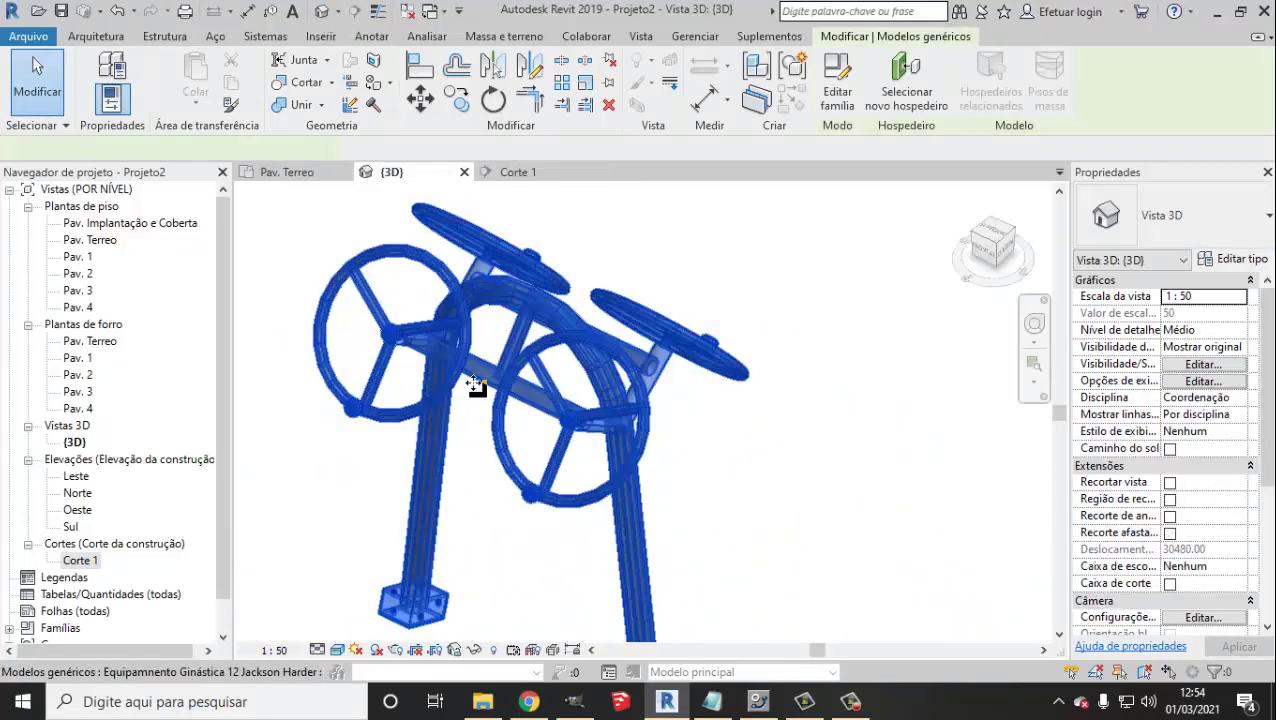
pyautogui.scroll(-4, 560, 414)
pyautogui.click(625, 348)
pyautogui.scroll(-3, 650, 400)
pyautogui.scroll(3, 690, 450)
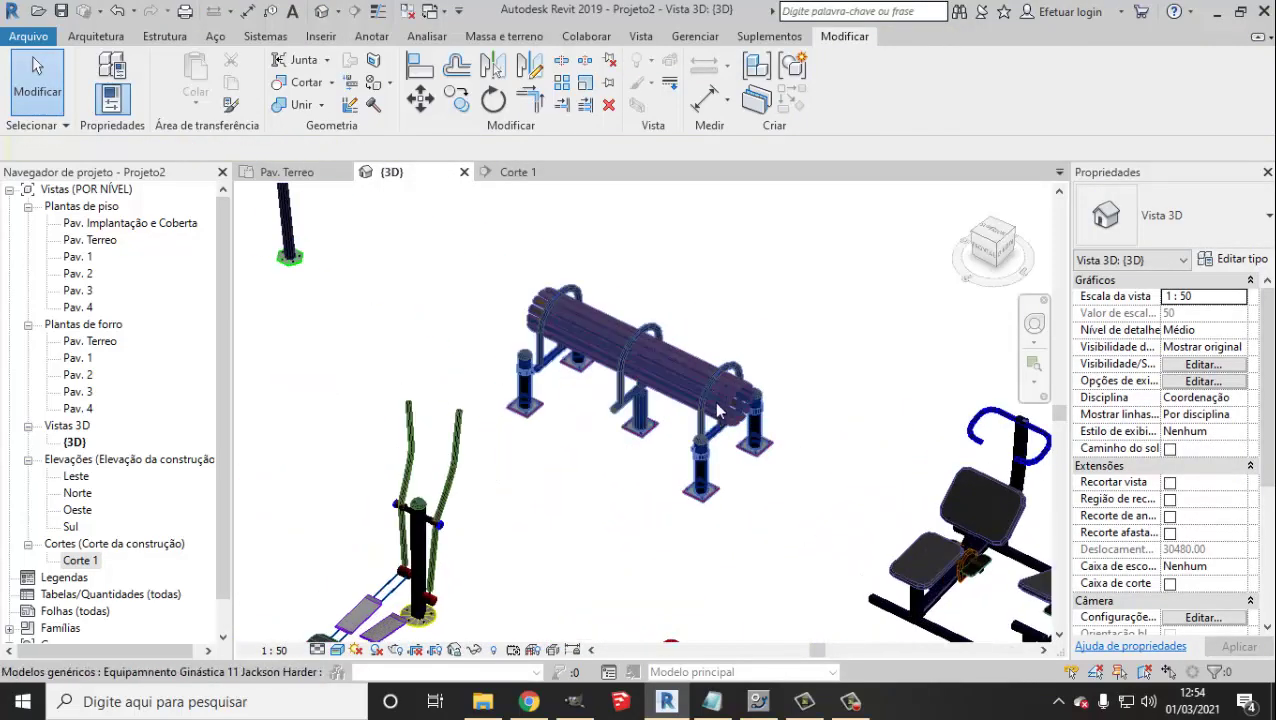
pyautogui.scroll(1, 707, 423)
pyautogui.click(707, 423)
pyautogui.scroll(-4, 641, 484)
pyautogui.scroll(1, 625, 430)
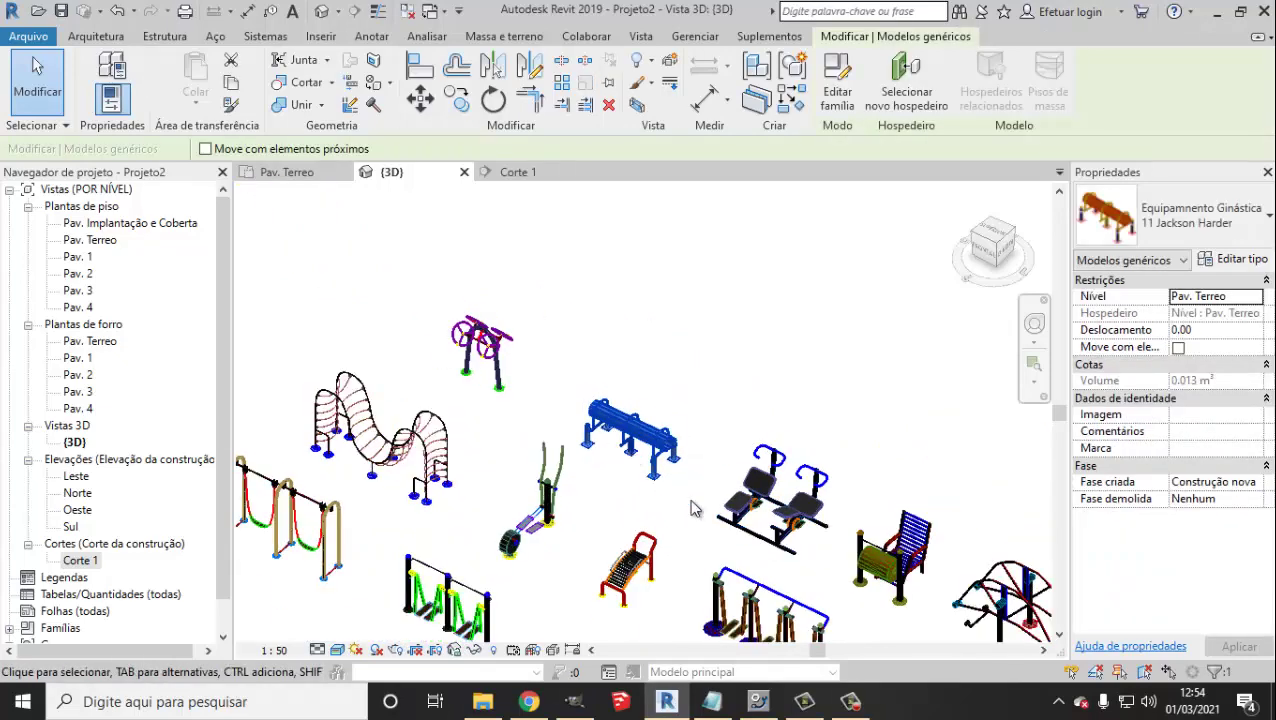
pyautogui.scroll(1, 620, 420)
pyautogui.scroll(4, 621, 419)
pyautogui.click(714, 423)
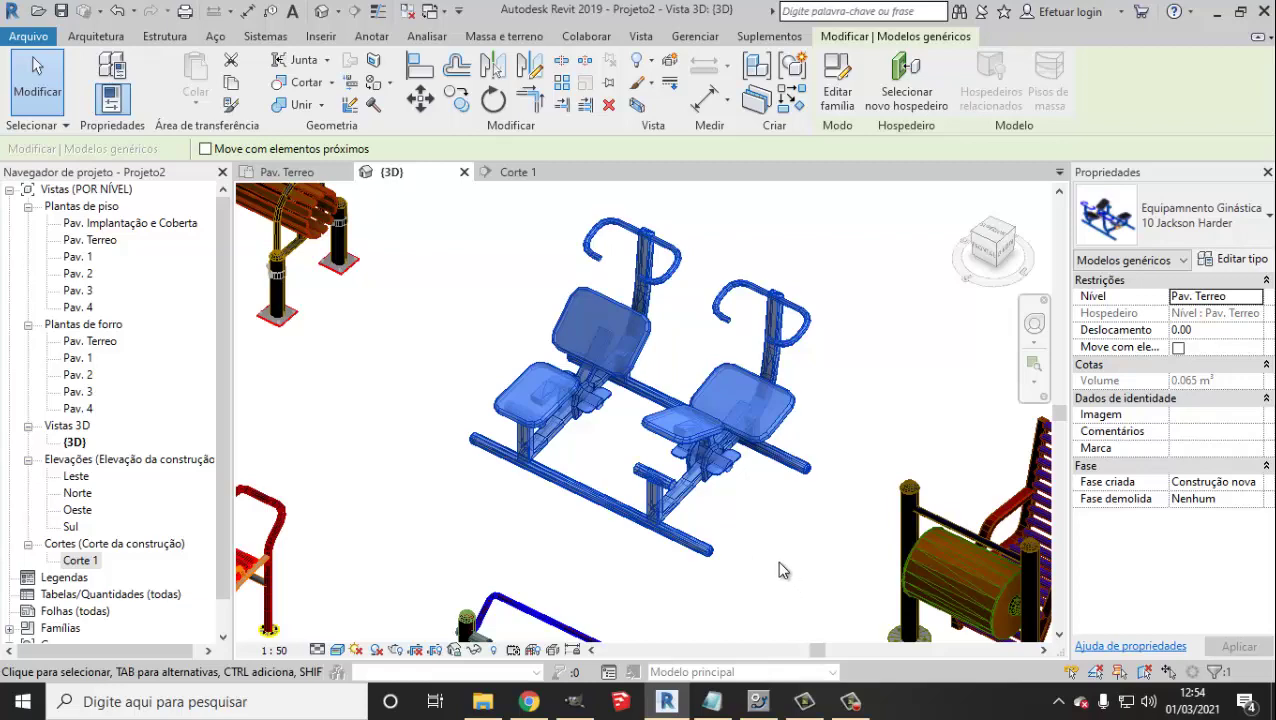
pyautogui.scroll(-3, 705, 530)
pyautogui.scroll(1, 743, 527)
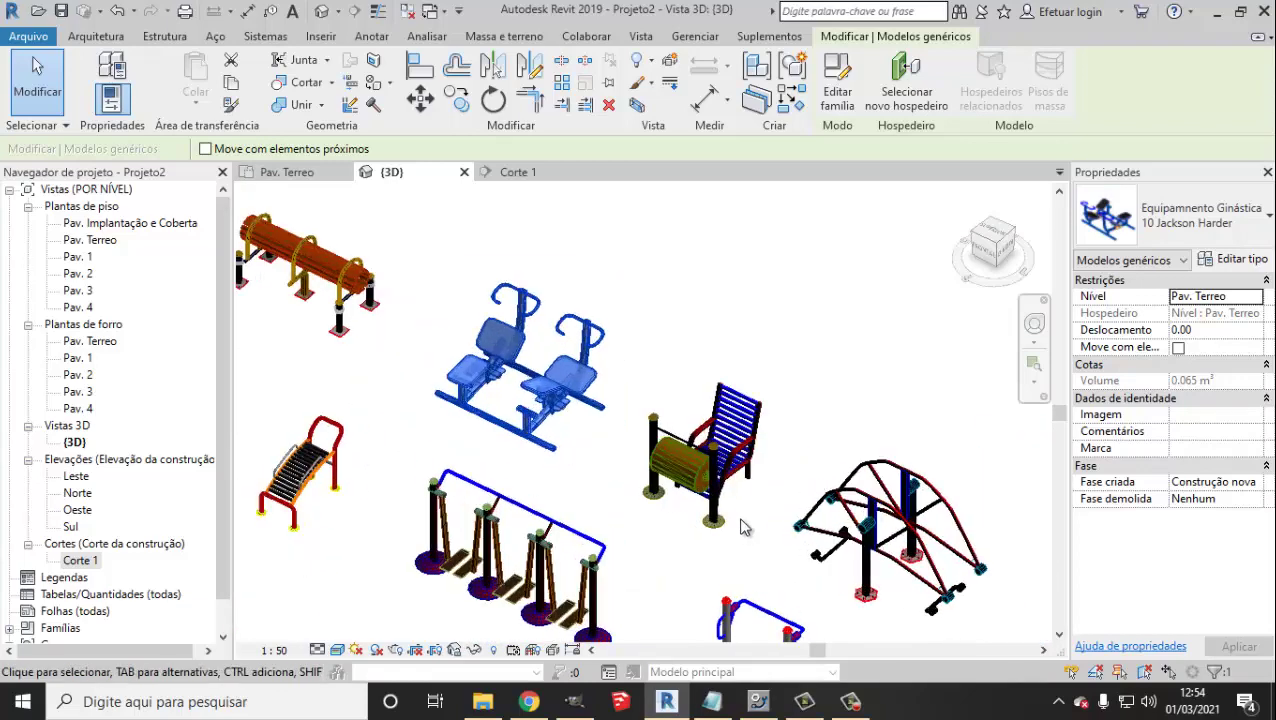
pyautogui.scroll(5, 743, 527)
pyautogui.click(645, 520)
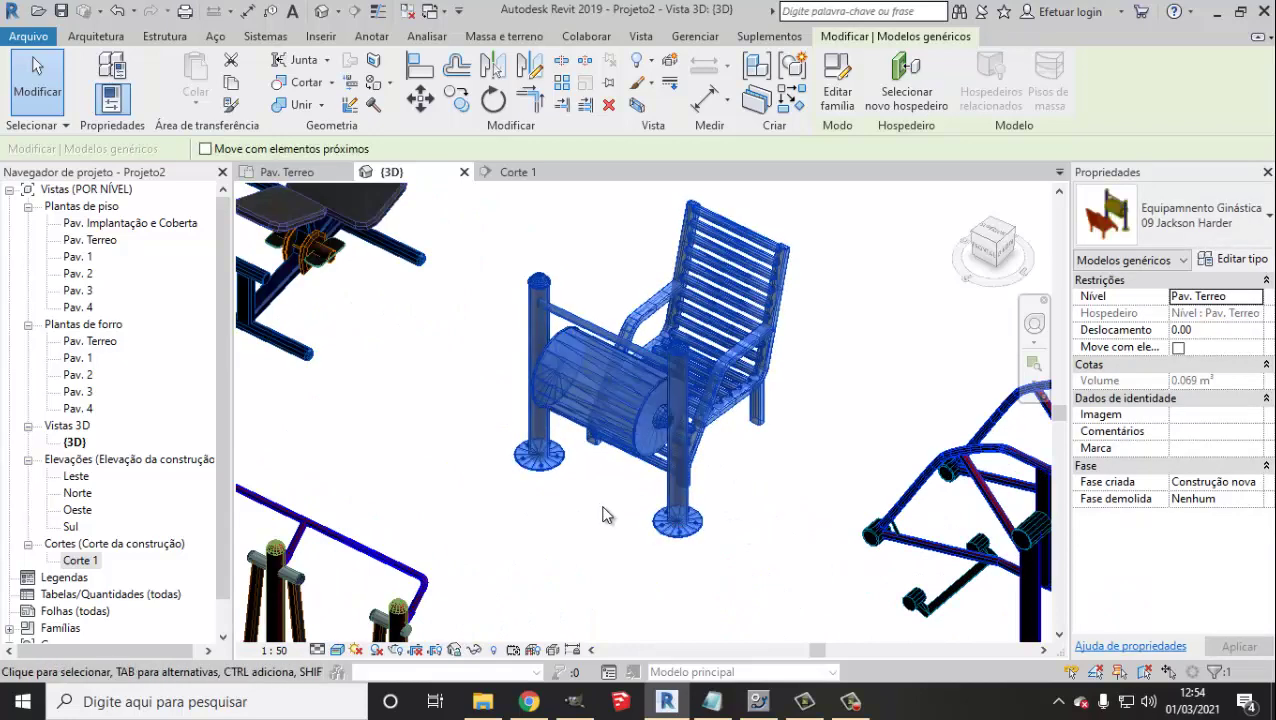
pyautogui.scroll(-2, 603, 515)
pyautogui.scroll(-2, 620, 512)
pyautogui.scroll(4, 641, 512)
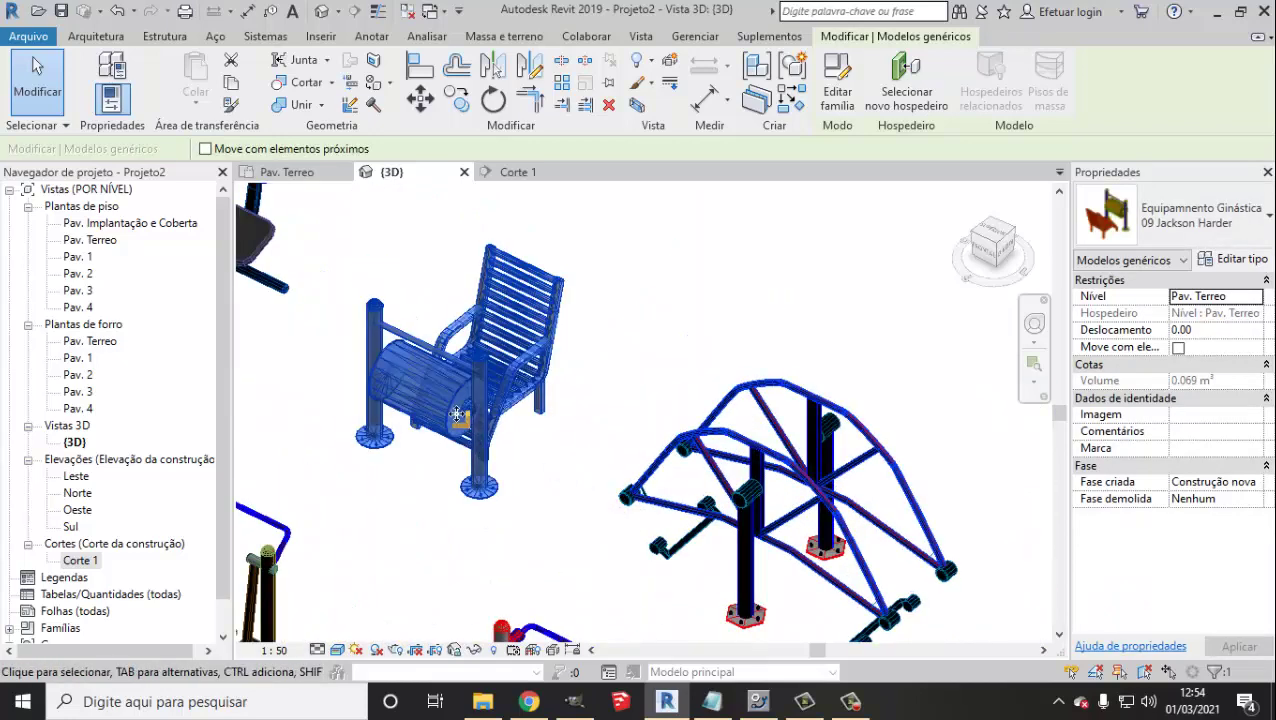
pyautogui.scroll(-1, 690, 549)
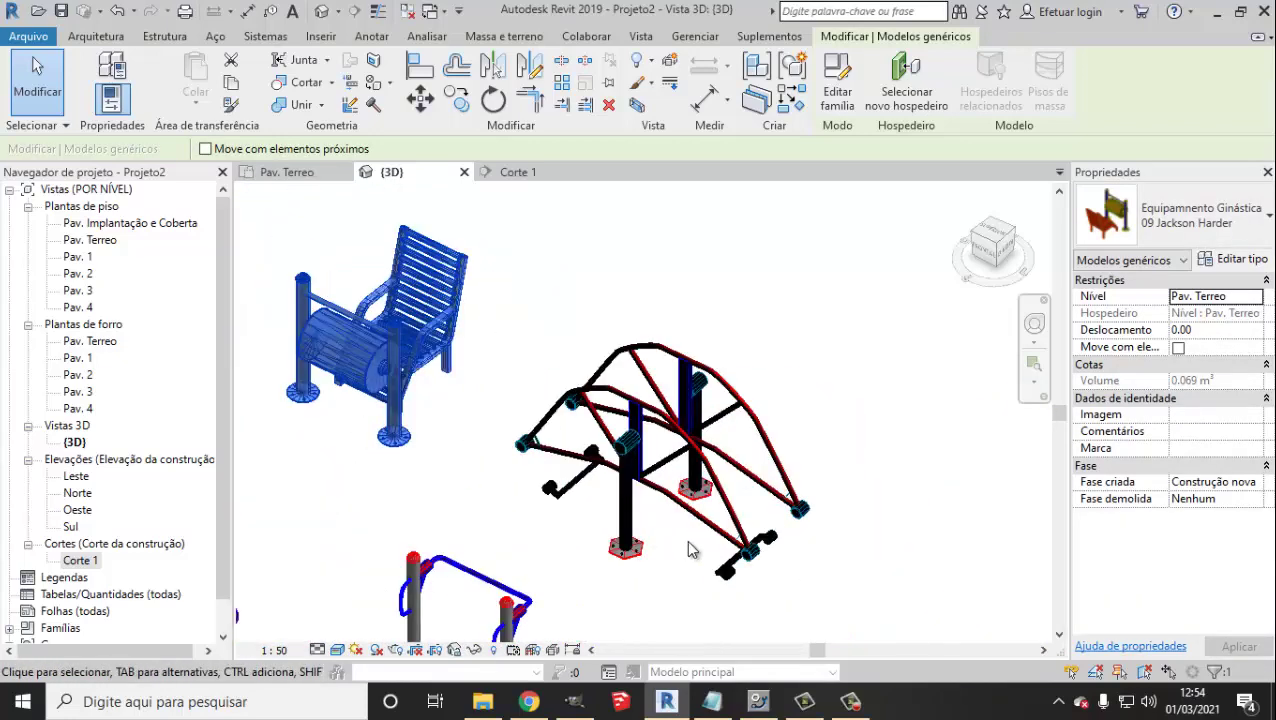
pyautogui.scroll(2, 690, 549)
# Inspect the arched frame, rolling-cylinder, three-station walker and A-frame walker equipment
pyautogui.press('Escape')
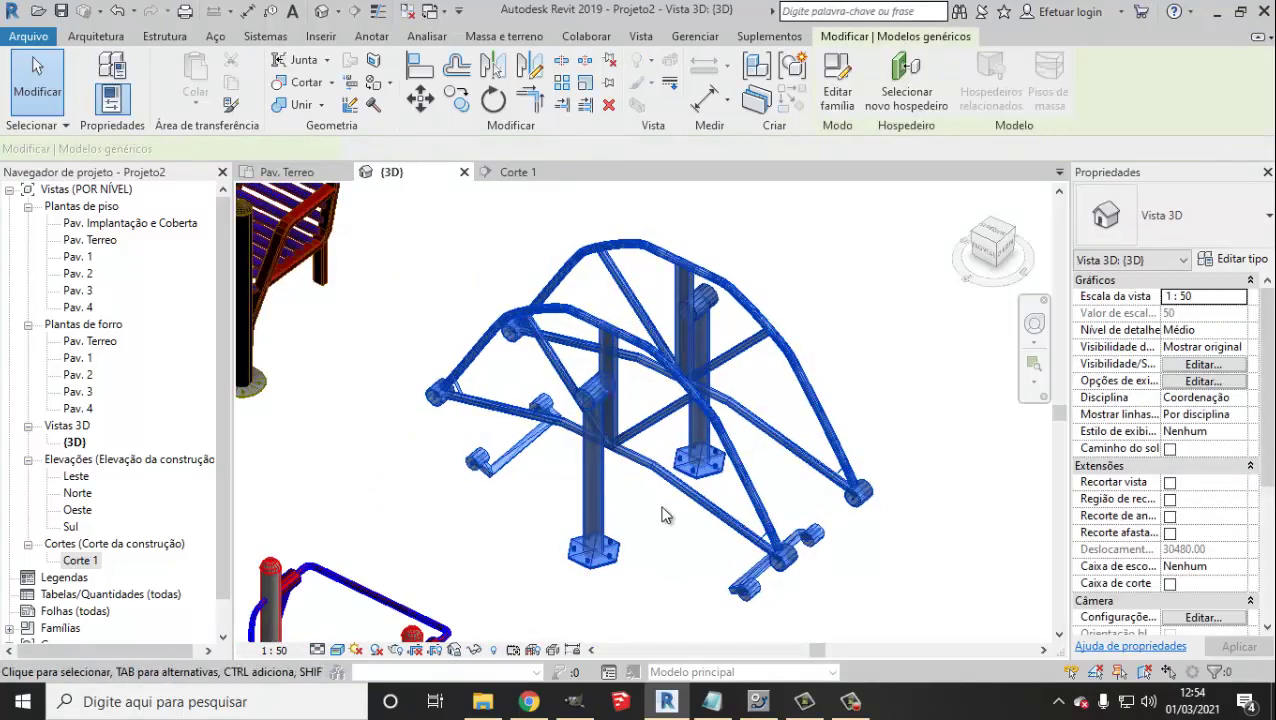
pyautogui.click(662, 510)
pyautogui.scroll(-3, 662, 521)
pyautogui.scroll(-2, 662, 521)
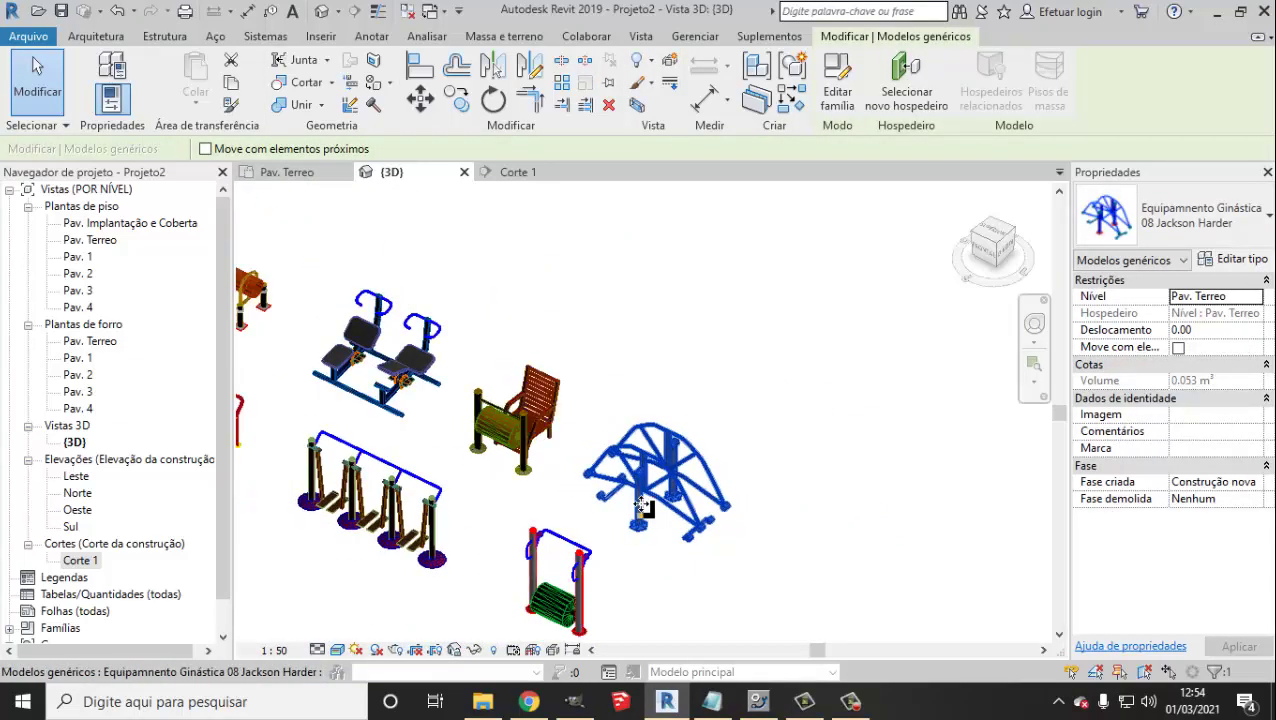
pyautogui.scroll(-3, 640, 545)
pyautogui.scroll(4, 610, 570)
pyautogui.scroll(3, 642, 510)
pyautogui.scroll(1, 642, 510)
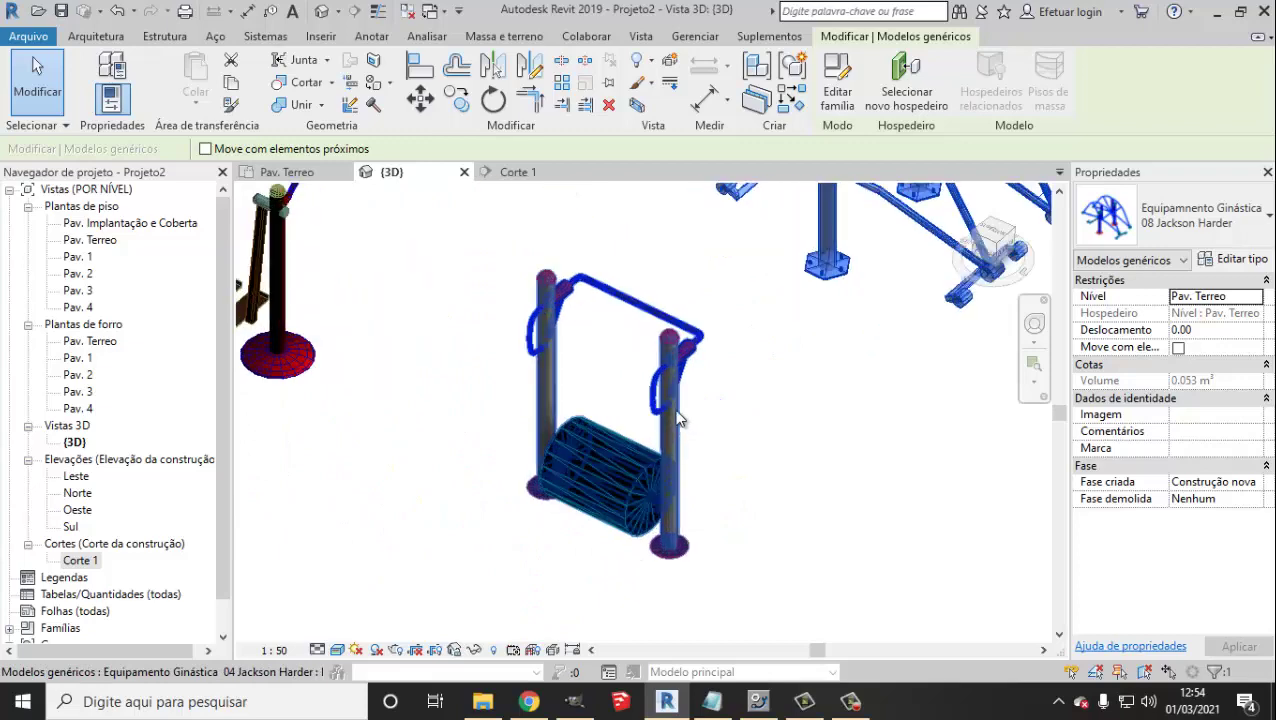
pyautogui.click(607, 528)
pyautogui.scroll(-1, 607, 528)
pyautogui.scroll(-3, 600, 500)
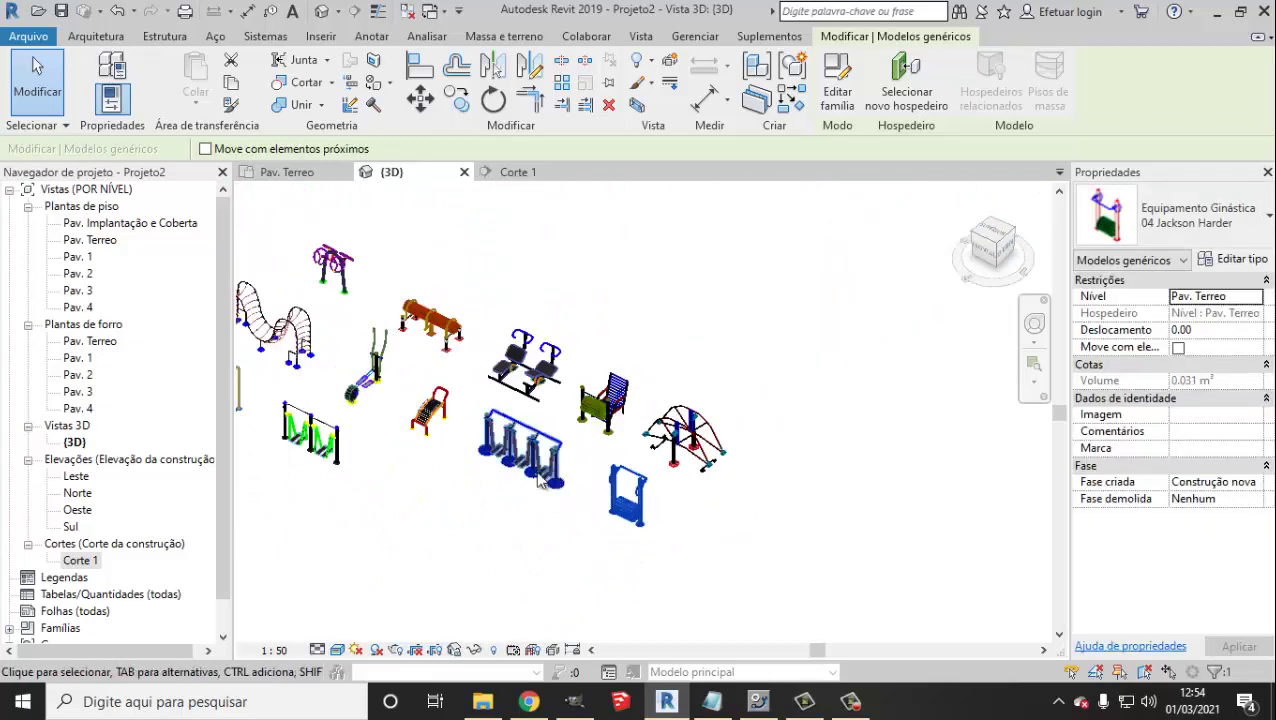
pyautogui.scroll(3, 570, 460)
pyautogui.scroll(2, 560, 445)
pyautogui.click(562, 446)
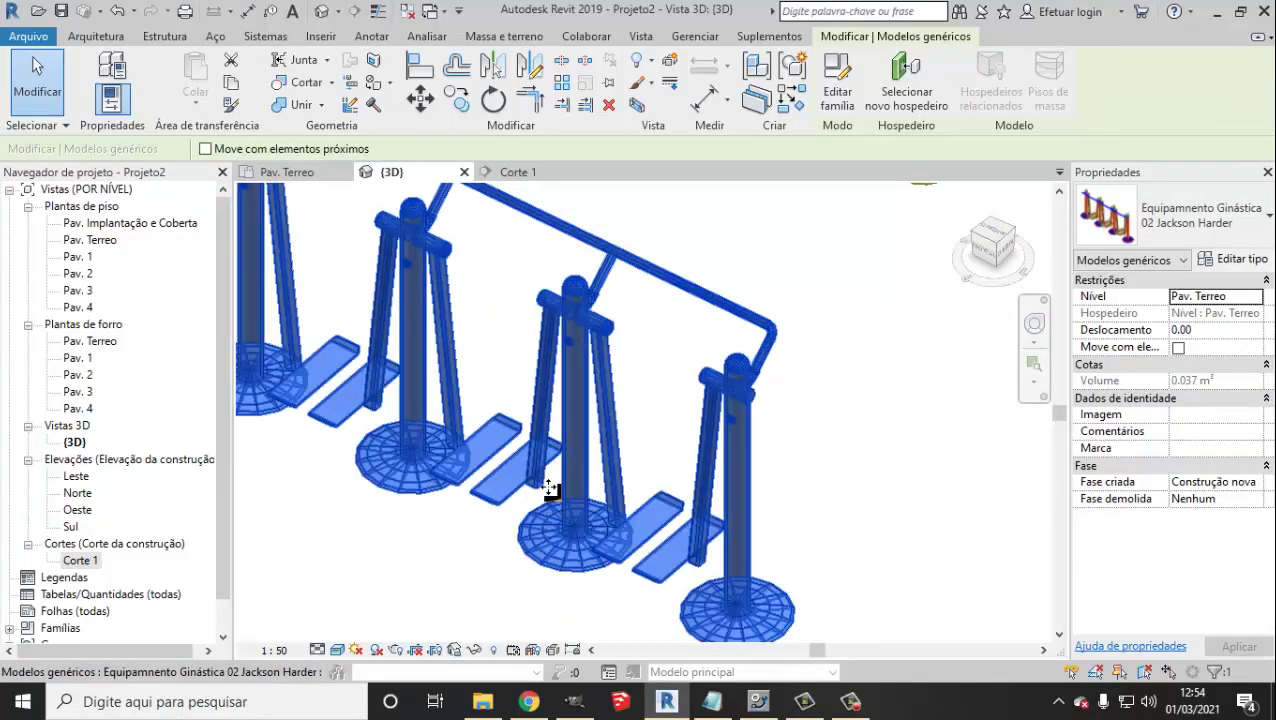
pyautogui.scroll(-1, 540, 512)
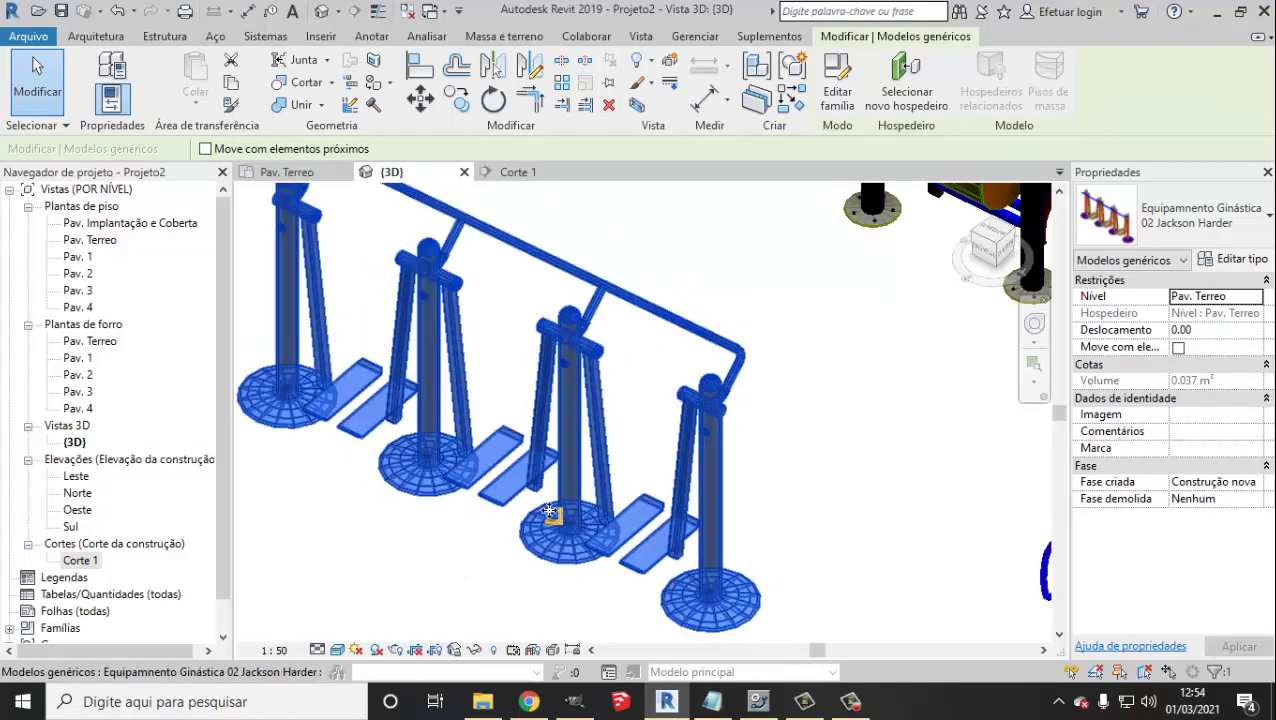
pyautogui.scroll(-2, 500, 500)
pyautogui.scroll(-1, 345, 470)
pyautogui.click(345, 470)
pyautogui.scroll(2, 400, 500)
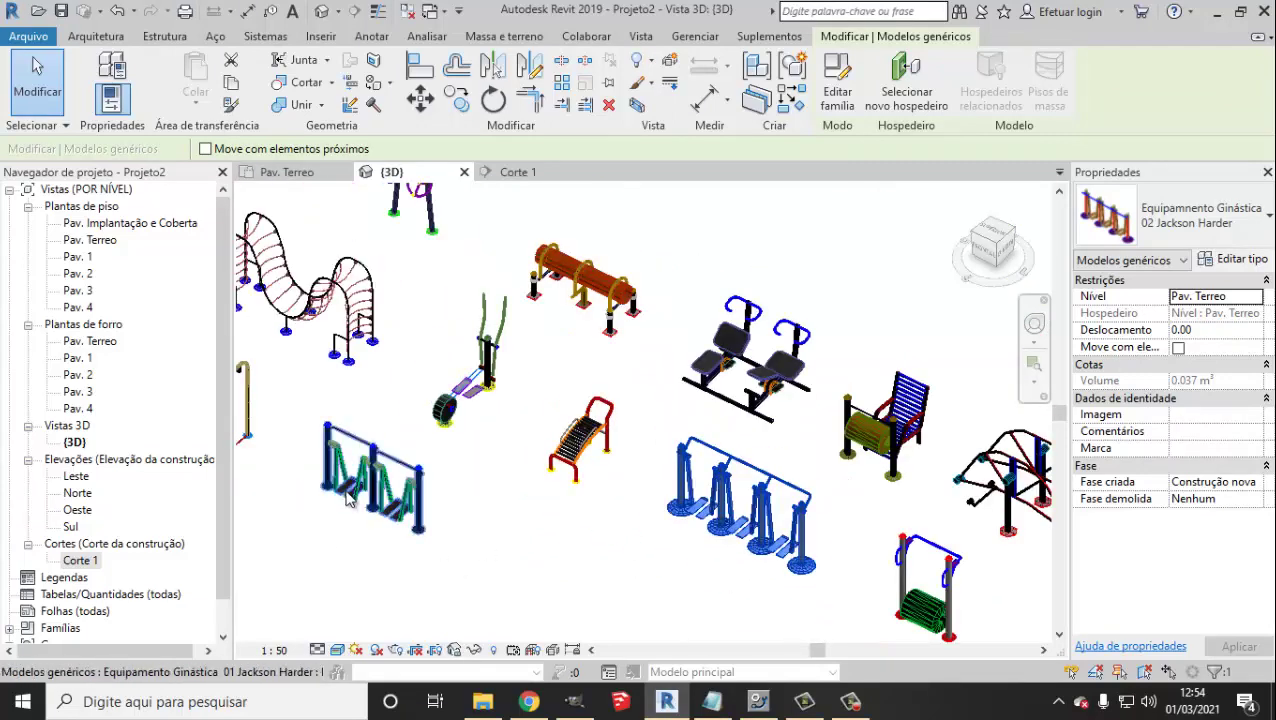
pyautogui.click(365, 520)
pyautogui.scroll(2, 365, 520)
pyautogui.scroll(1, 365, 520)
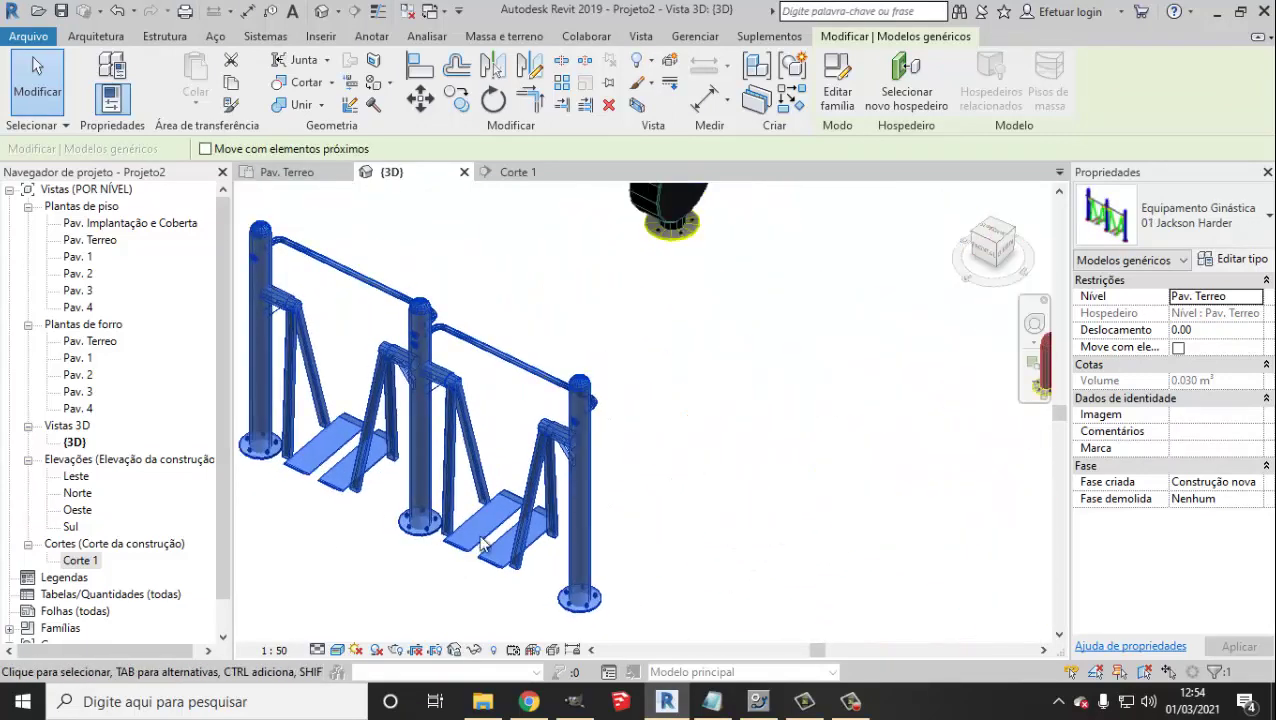
pyautogui.scroll(-4, 450, 530)
pyautogui.scroll(1, 432, 500)
pyautogui.scroll(2, 430, 500)
pyautogui.scroll(-2, 432, 495)
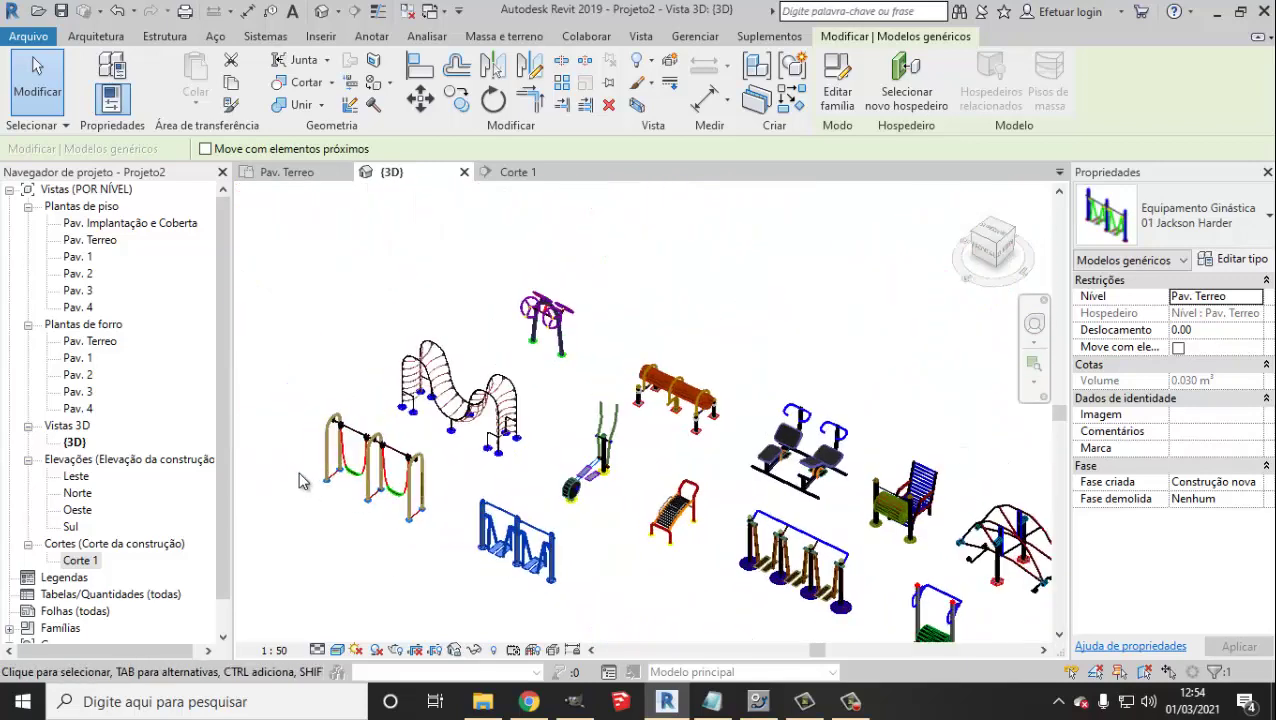
pyautogui.scroll(2, 432, 495)
pyautogui.scroll(1, 437, 485)
# Inspect the swing set and elliptical trainer, then zoom out until all equipment is visible
pyautogui.click(441, 492)
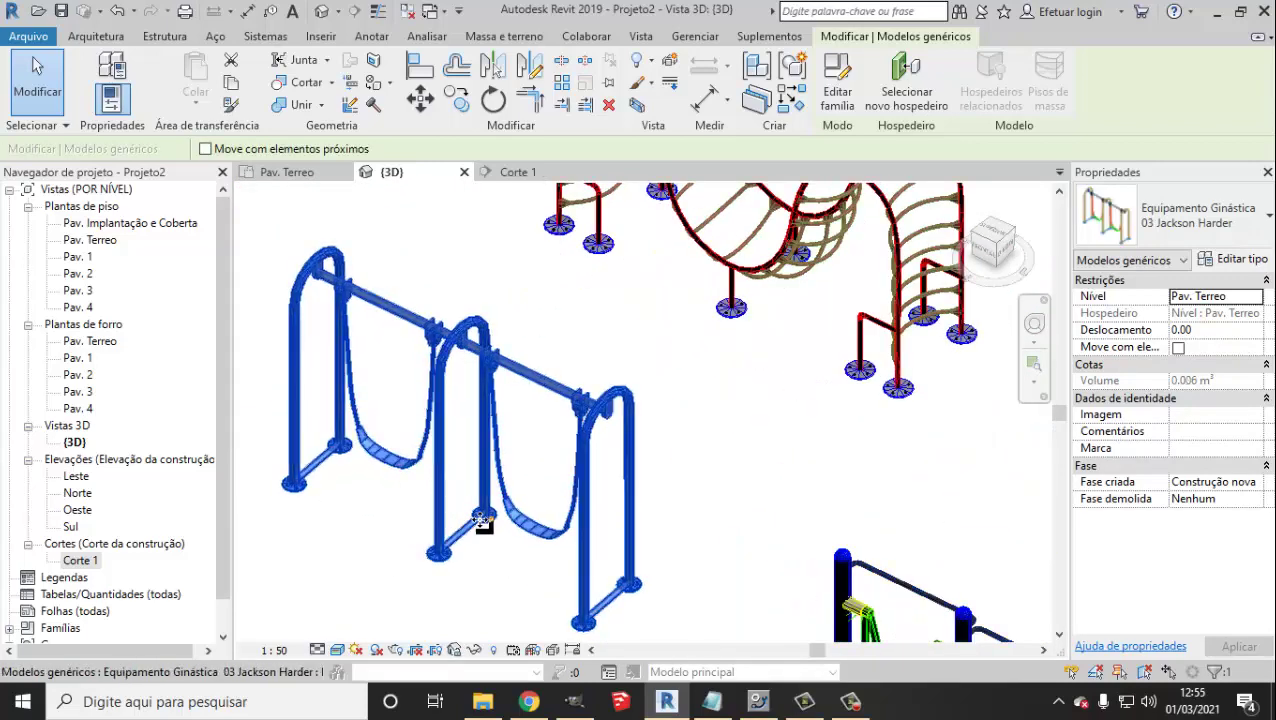
pyautogui.scroll(-1, 481, 520)
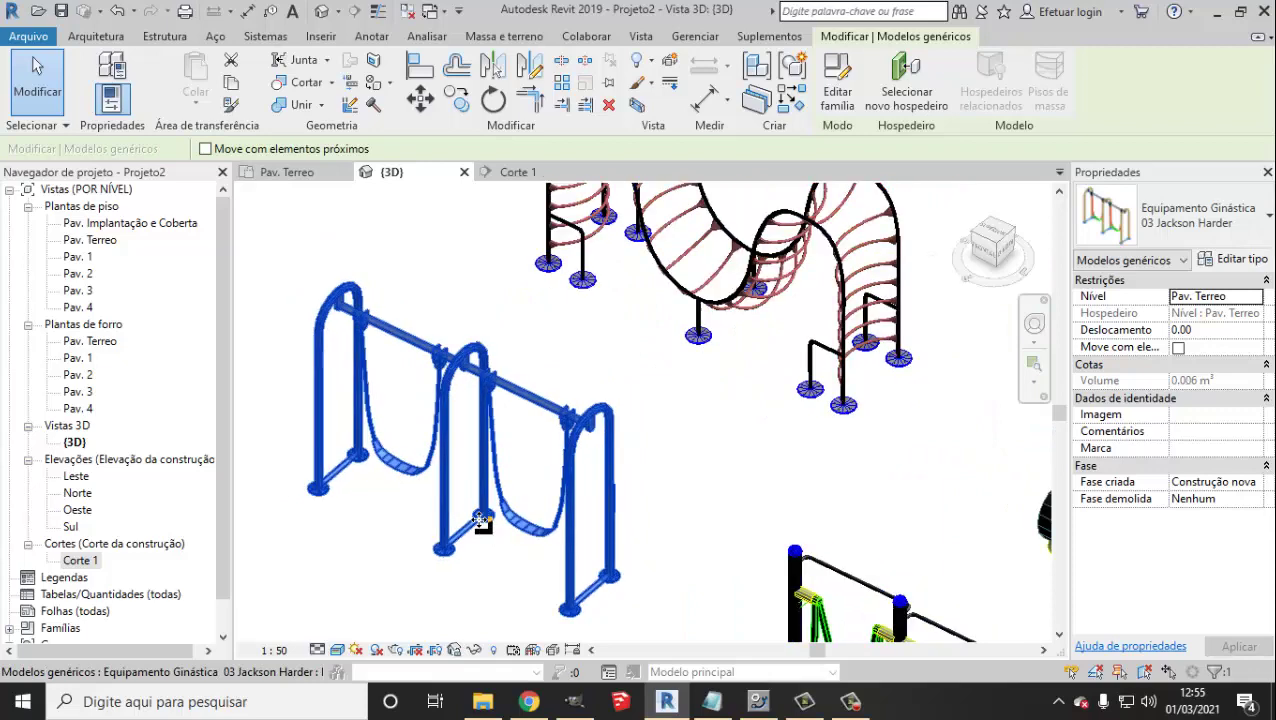
pyautogui.scroll(-3, 481, 520)
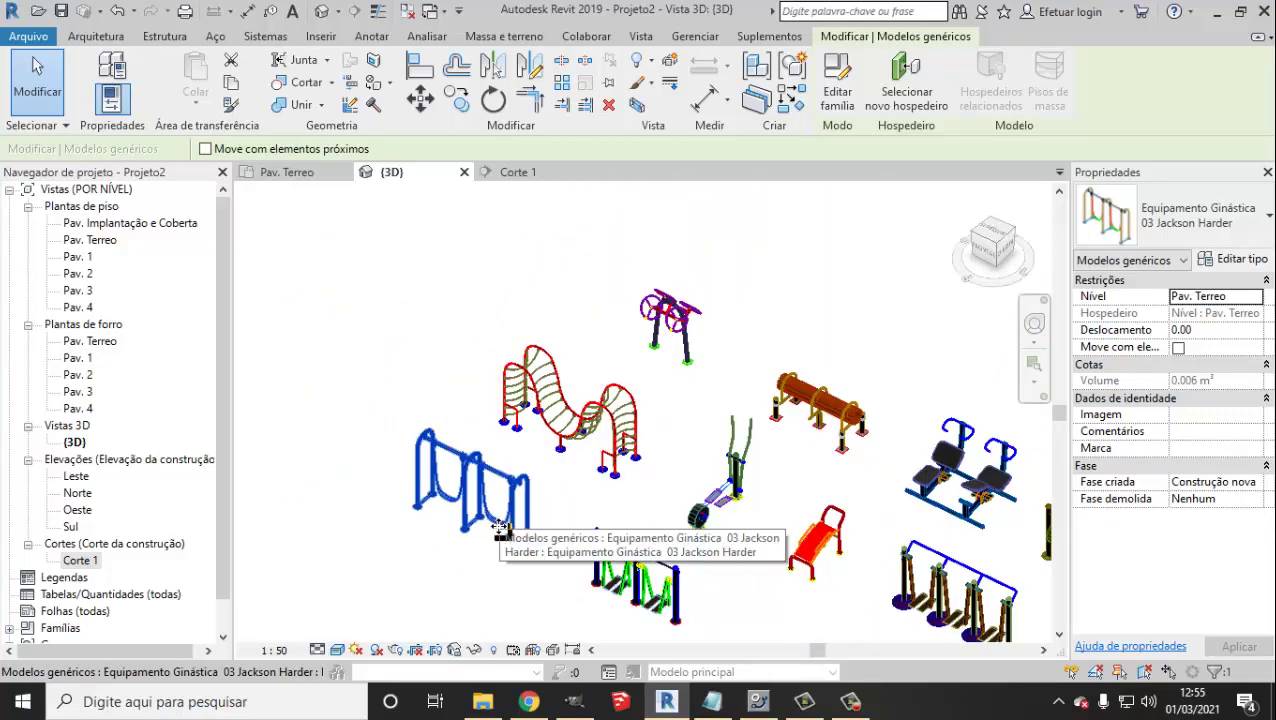
pyautogui.scroll(2, 501, 527)
pyautogui.scroll(2, 503, 532)
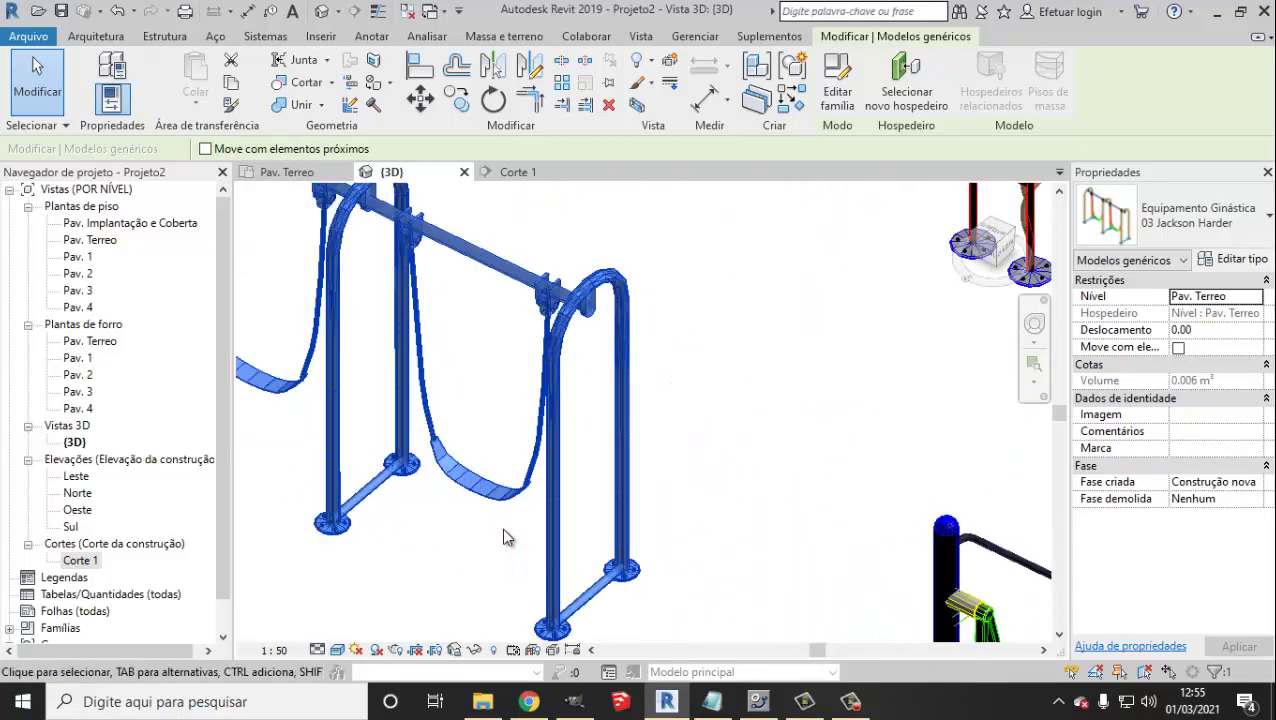
pyautogui.scroll(-3, 503, 531)
pyautogui.scroll(2, 498, 518)
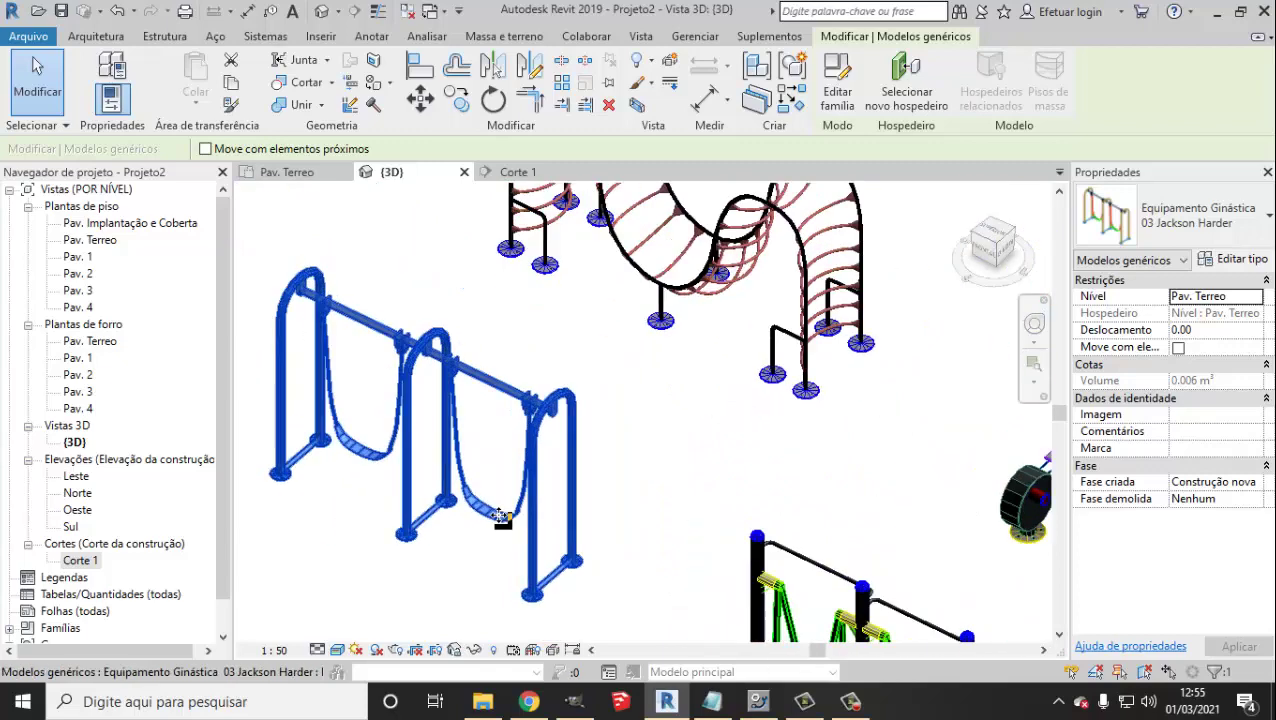
pyautogui.scroll(2, 500, 515)
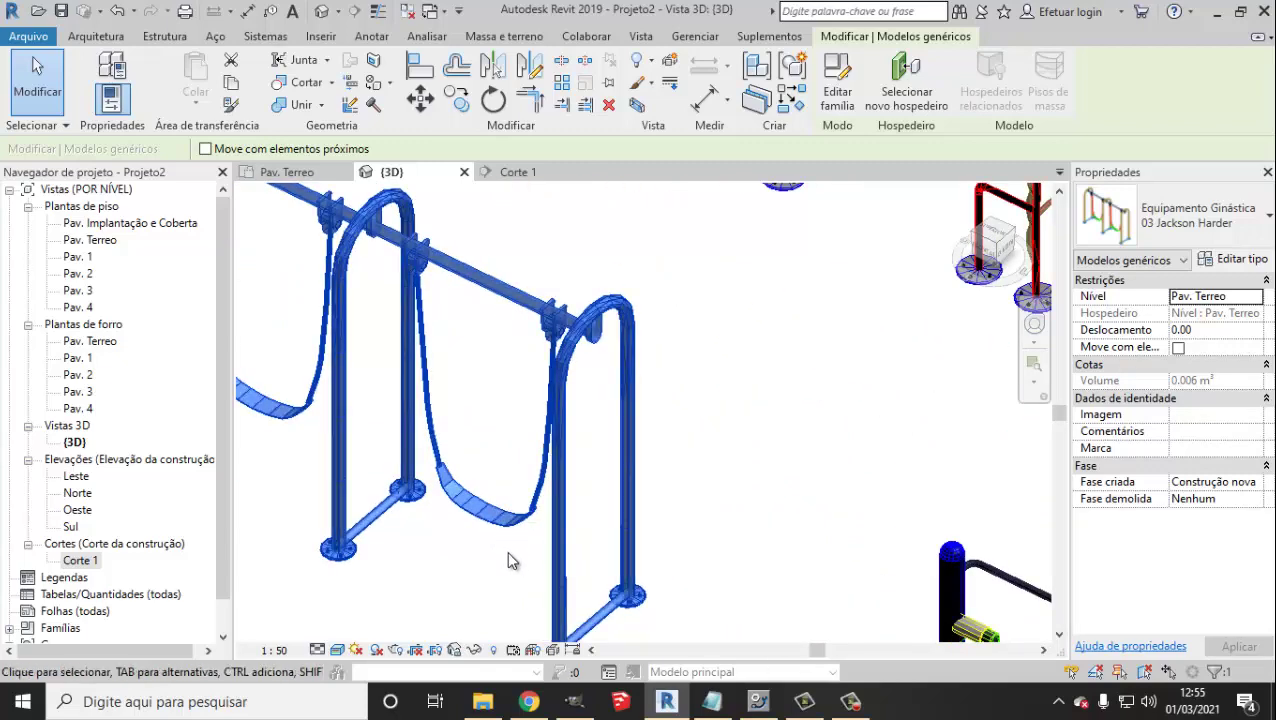
pyautogui.scroll(-3, 505, 555)
pyautogui.scroll(-1, 537, 528)
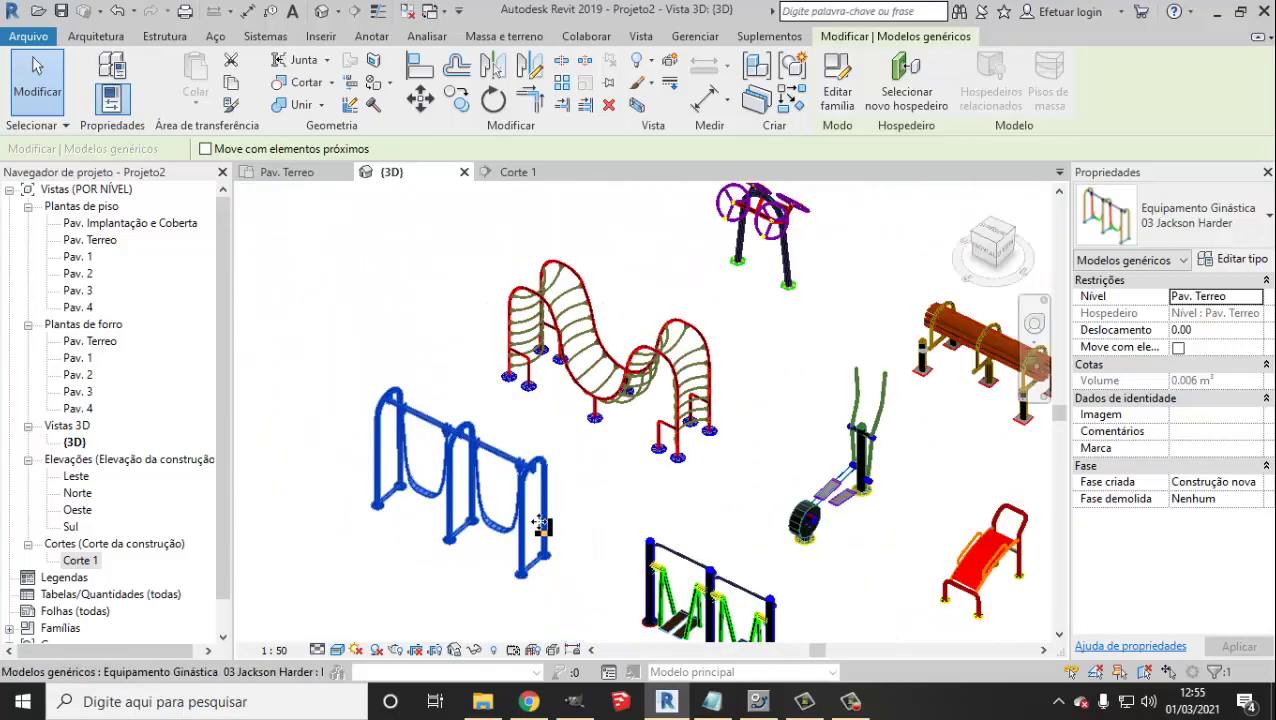
pyautogui.scroll(4, 612, 498)
pyautogui.scroll(-2, 617, 500)
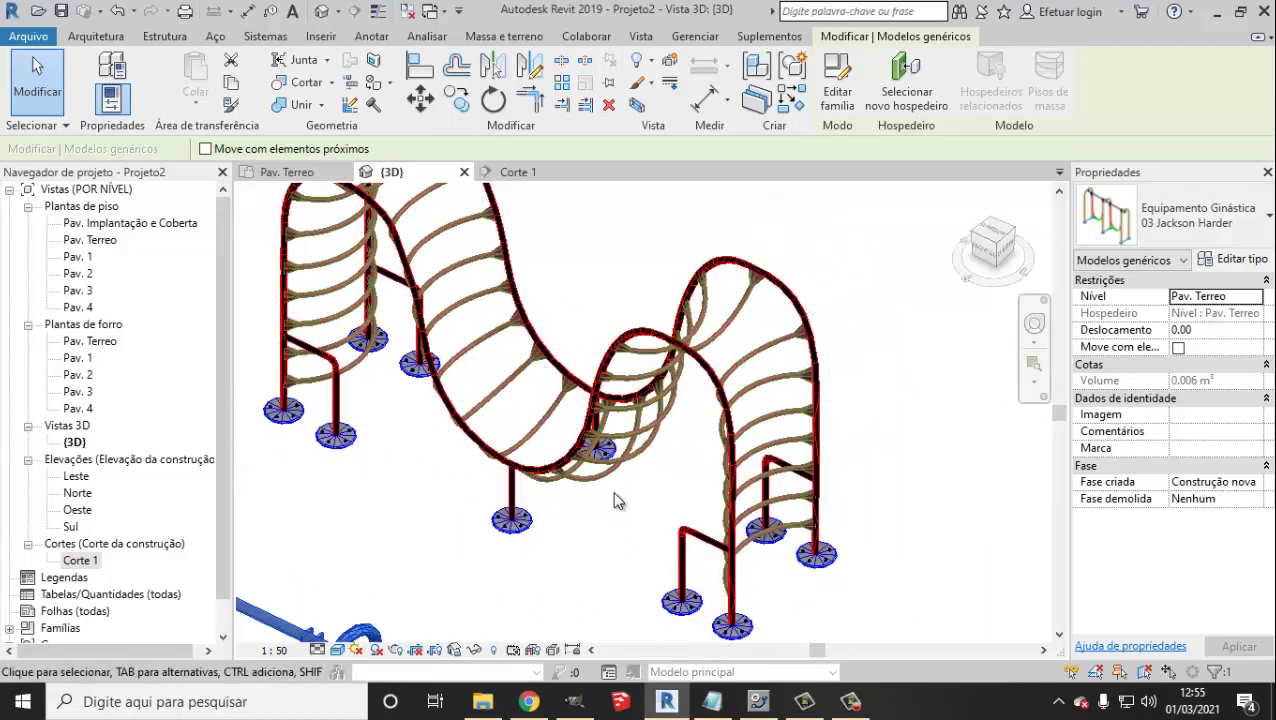
pyautogui.scroll(-2, 610, 500)
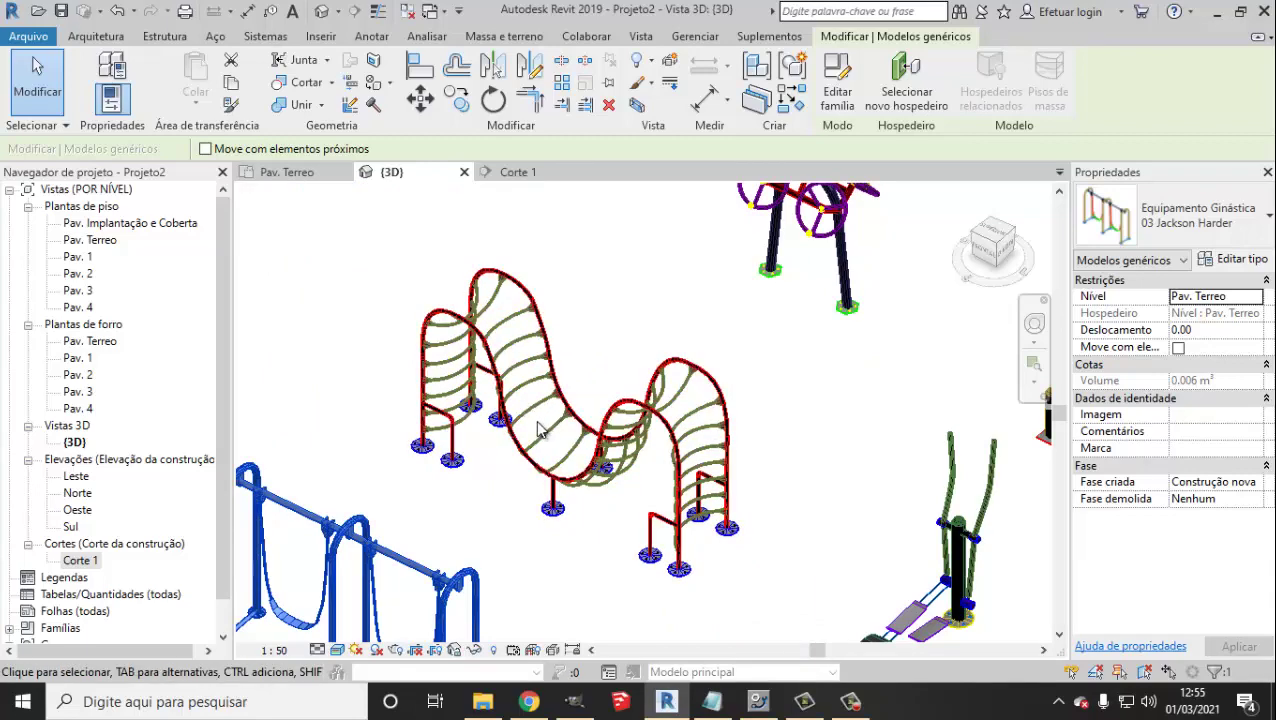
pyautogui.scroll(-3, 537, 428)
pyautogui.scroll(5, 588, 368)
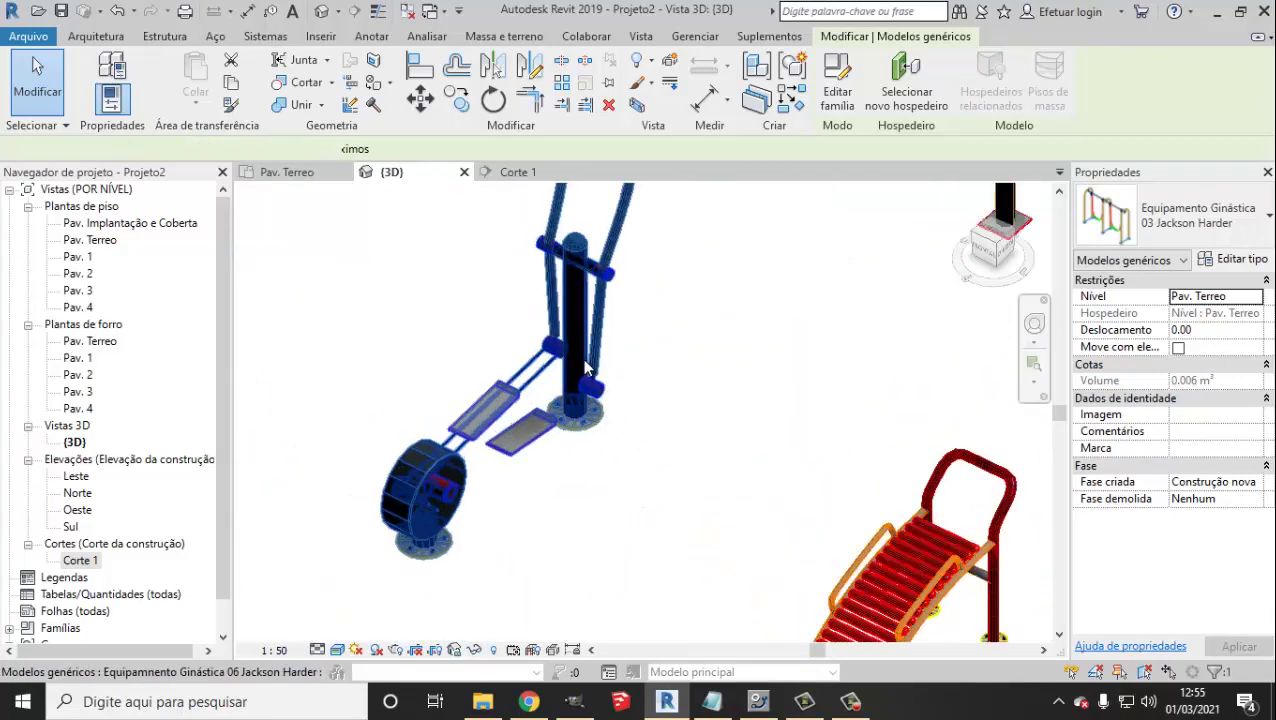
pyautogui.click(588, 368)
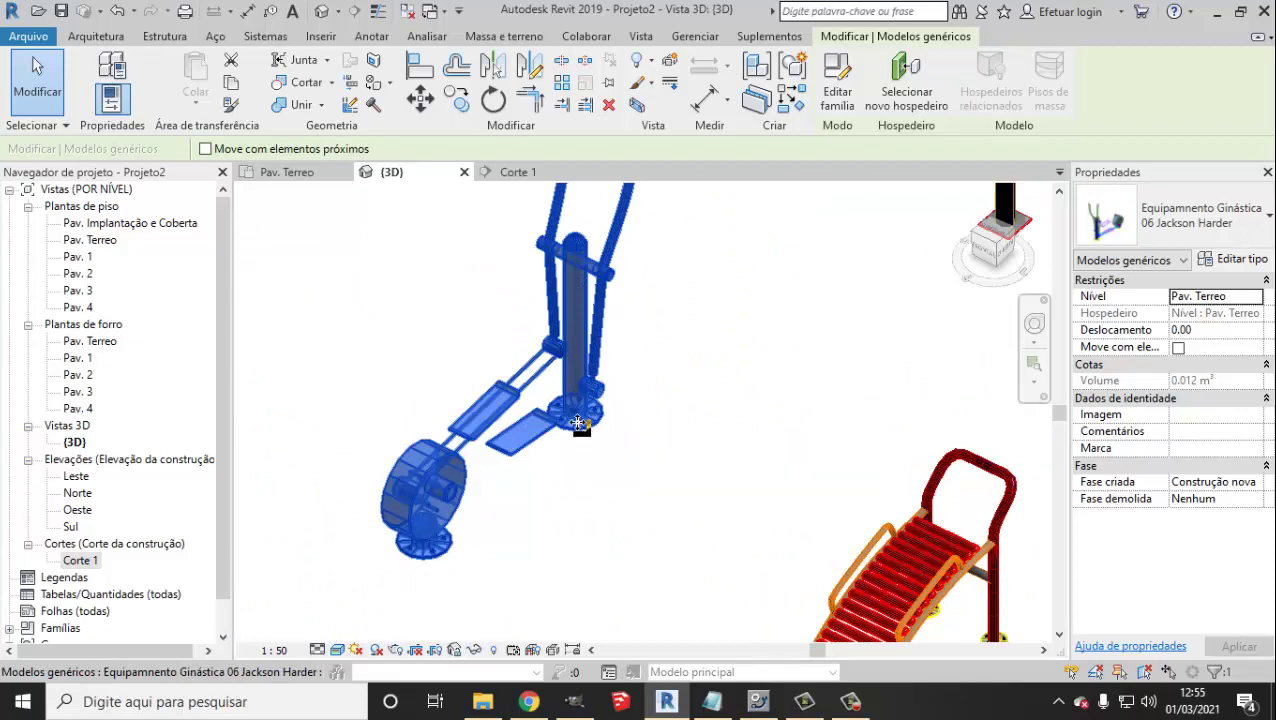
pyautogui.scroll(-2, 578, 423)
pyautogui.scroll(-2, 600, 424)
pyautogui.scroll(-1, 650, 425)
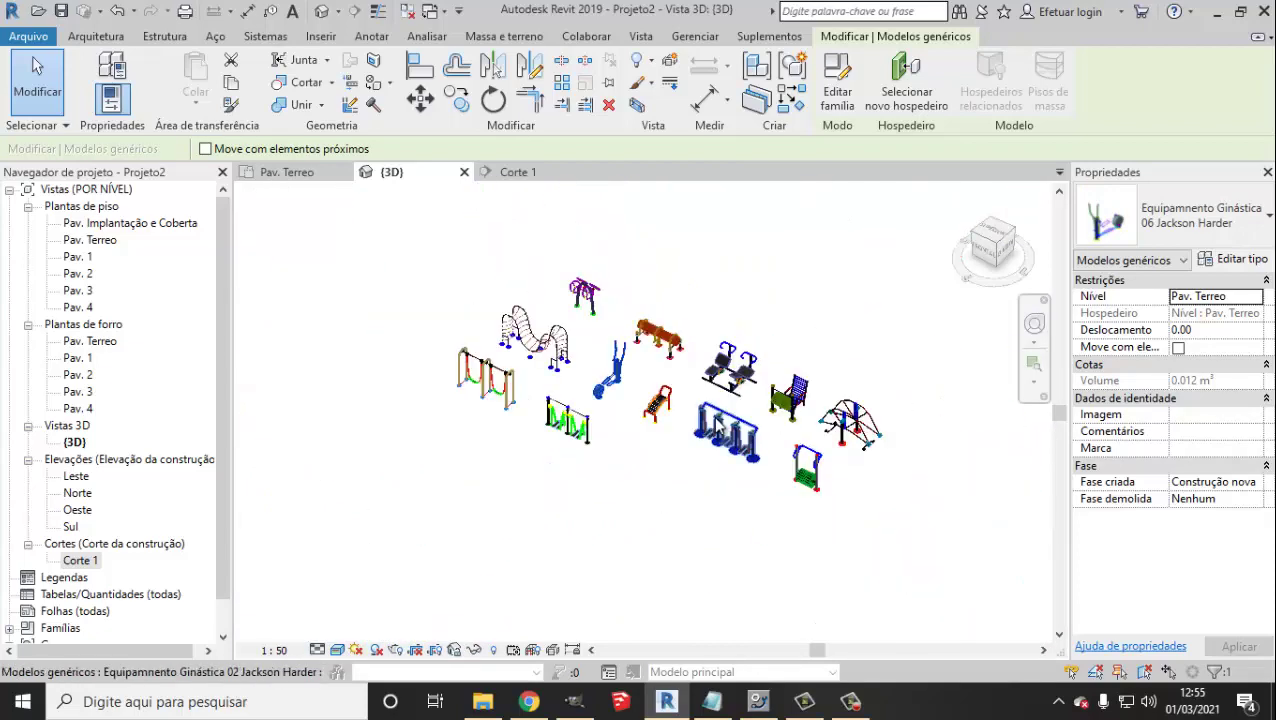
# Open the Pav. Terreo floor plan and zoom around the gym equipment layout
pyautogui.doubleClick(105, 240)
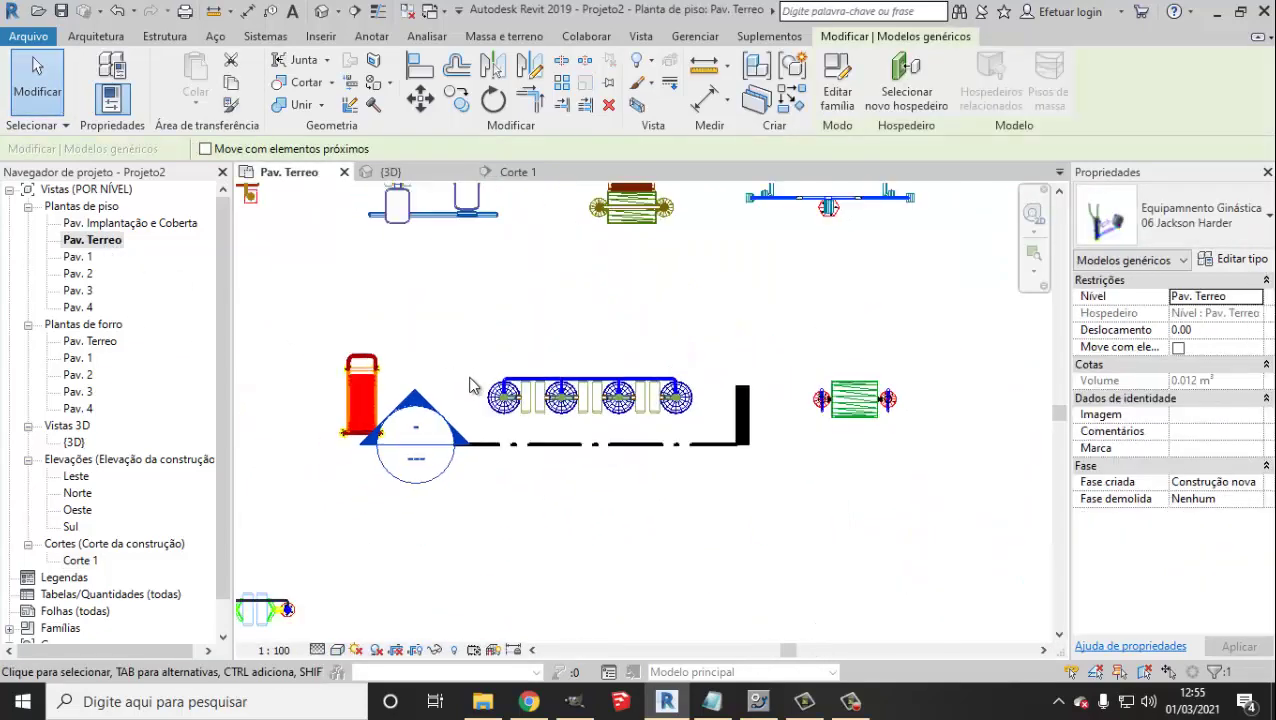
pyautogui.scroll(-1, 490, 415)
pyautogui.scroll(-1, 507, 442)
pyautogui.scroll(1, 507, 330)
pyautogui.scroll(1, 450, 370)
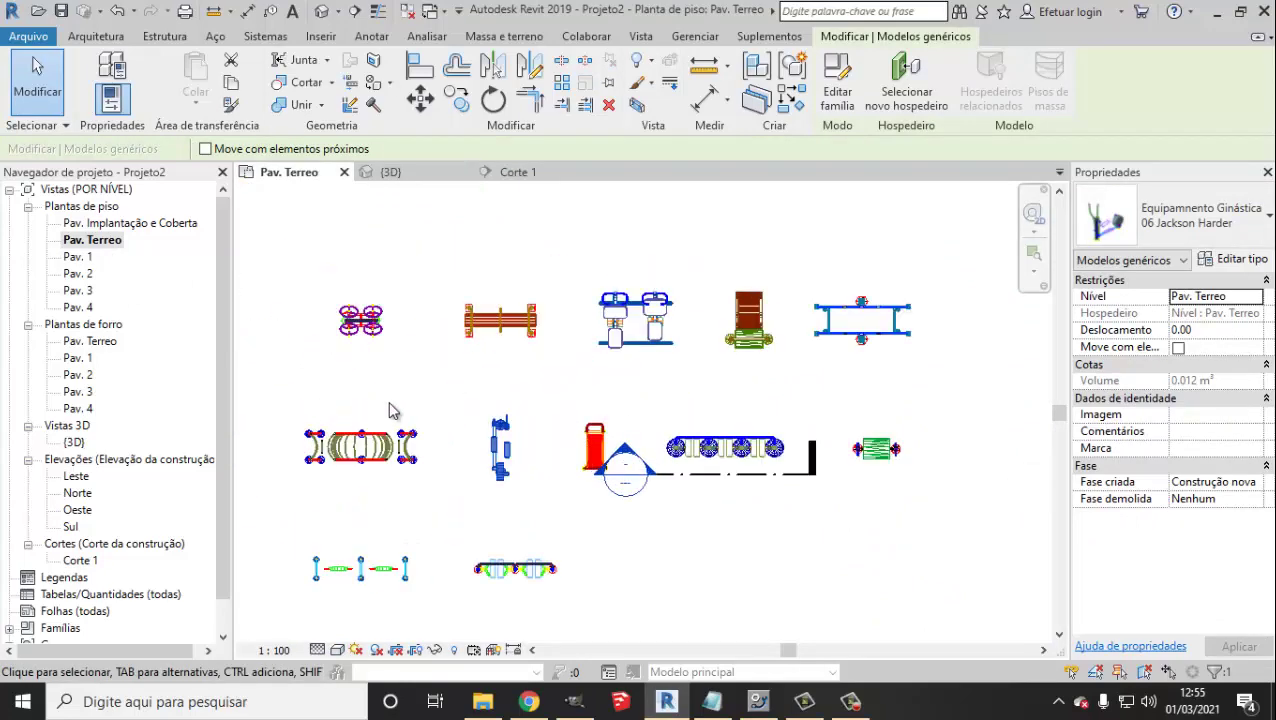
pyautogui.scroll(1, 410, 405)
pyautogui.scroll(1, 440, 440)
pyautogui.scroll(3, 427, 382)
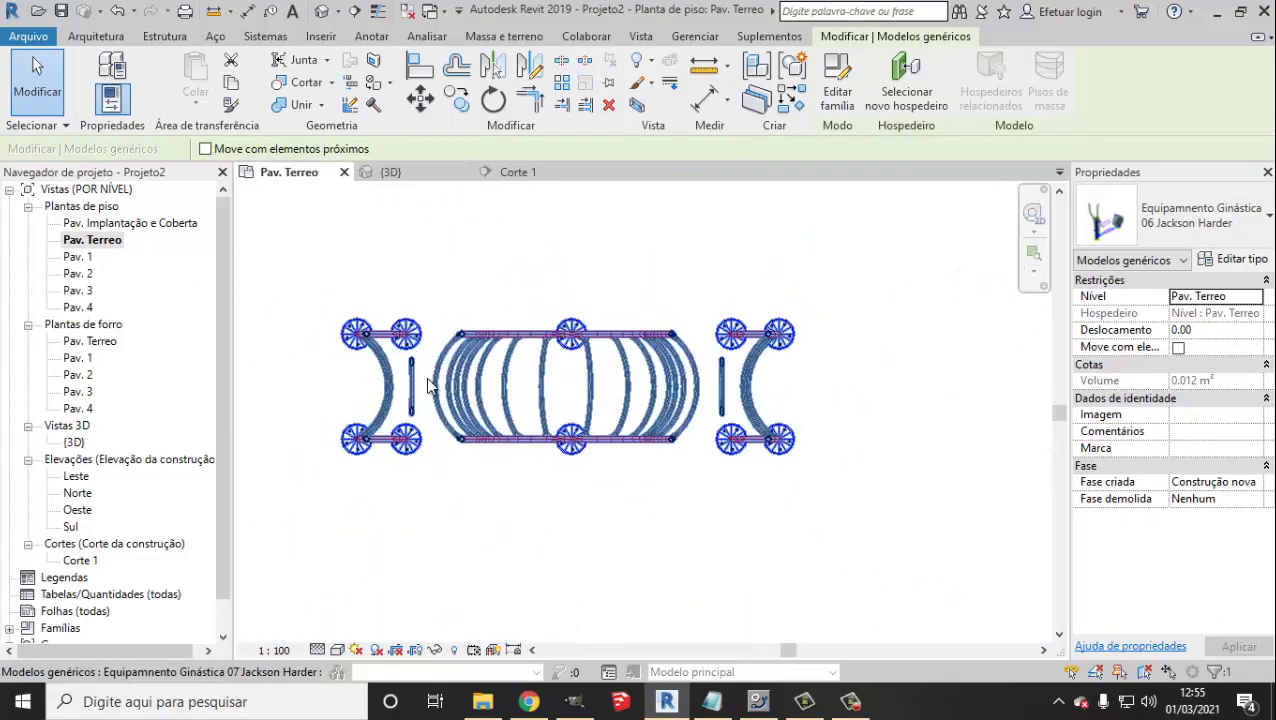
pyautogui.scroll(1, 426, 383)
pyautogui.scroll(-2, 433, 405)
pyautogui.scroll(-1, 530, 475)
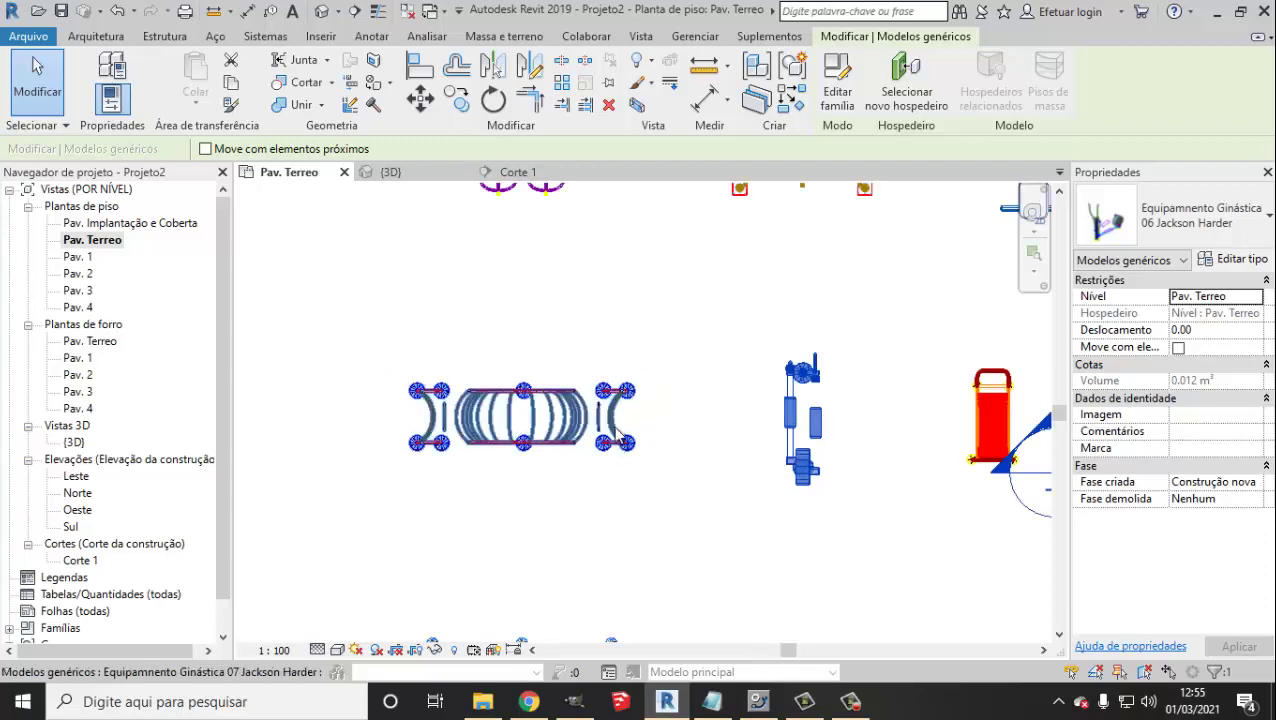
# Select the long equipment piece to check its type, then deselect and keep inspecting the plan
pyautogui.click(486, 392)
pyautogui.scroll(-3, 486, 392)
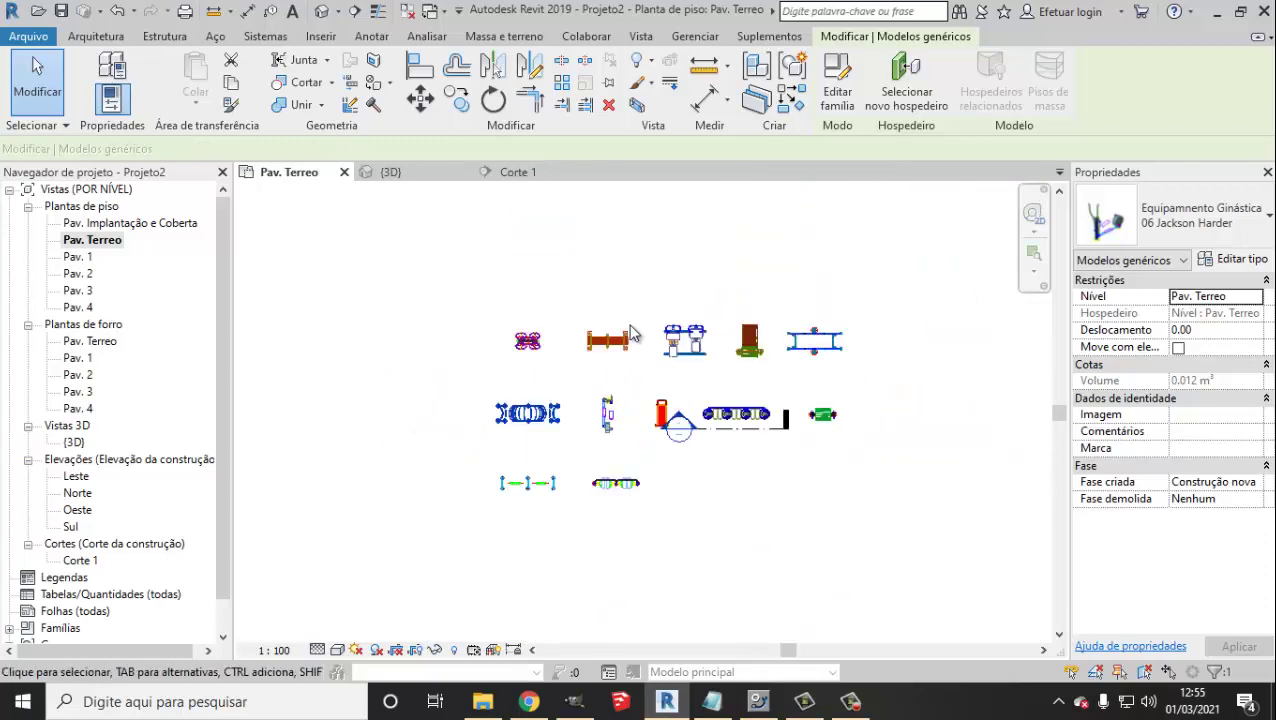
pyautogui.click(668, 375)
pyautogui.scroll(2, 780, 405)
pyautogui.scroll(2, 806, 276)
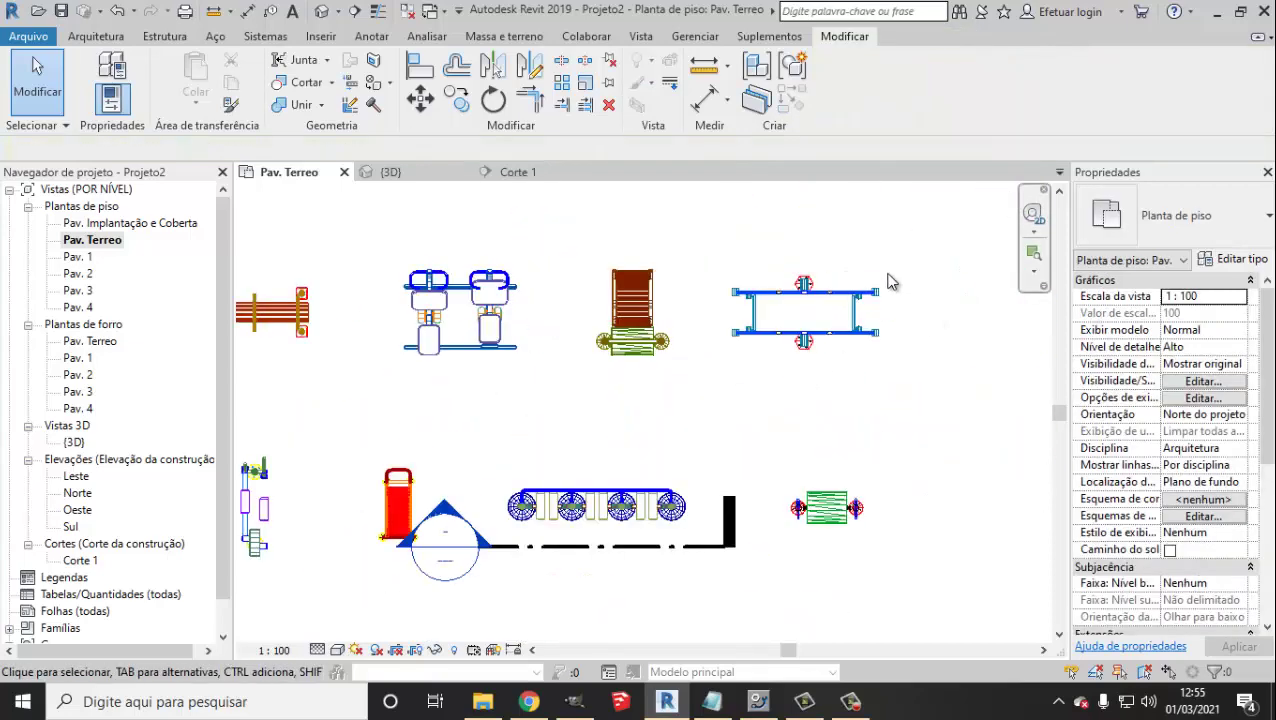
pyautogui.scroll(3, 806, 276)
pyautogui.scroll(-2, 790, 376)
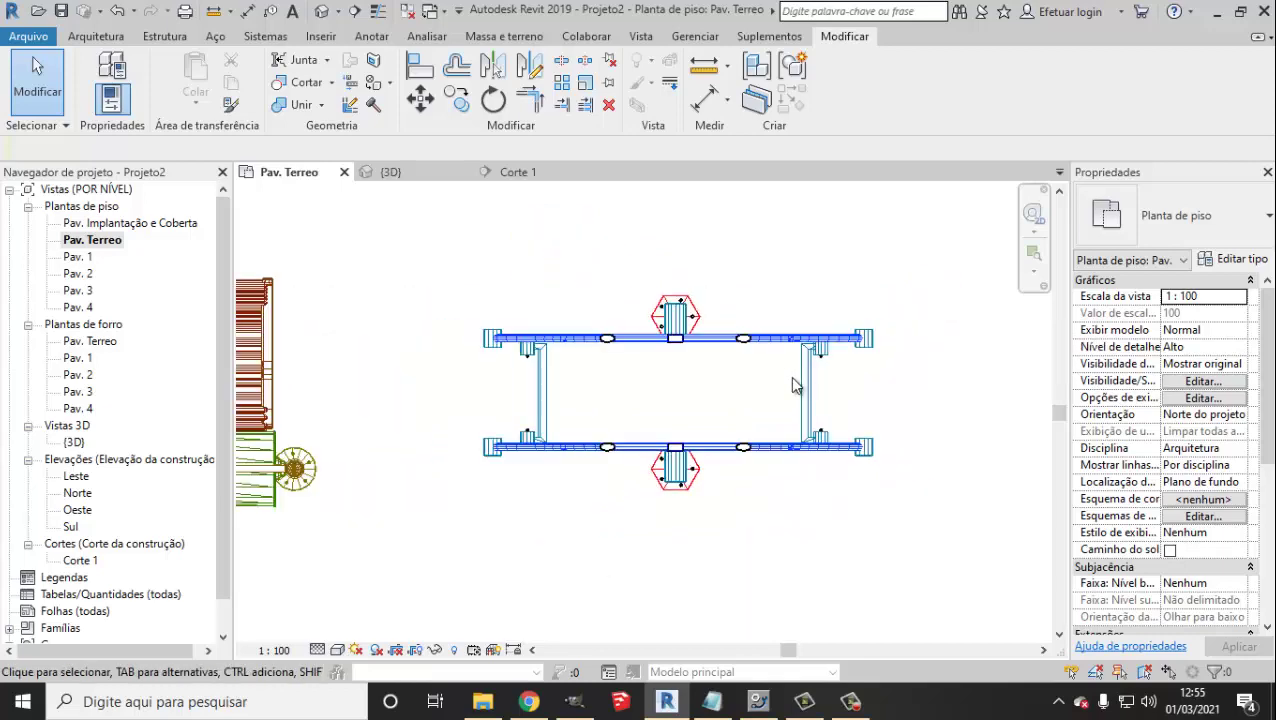
pyautogui.scroll(-2, 790, 376)
pyautogui.scroll(1, 692, 521)
pyautogui.scroll(2, 713, 462)
pyautogui.scroll(-2, 713, 462)
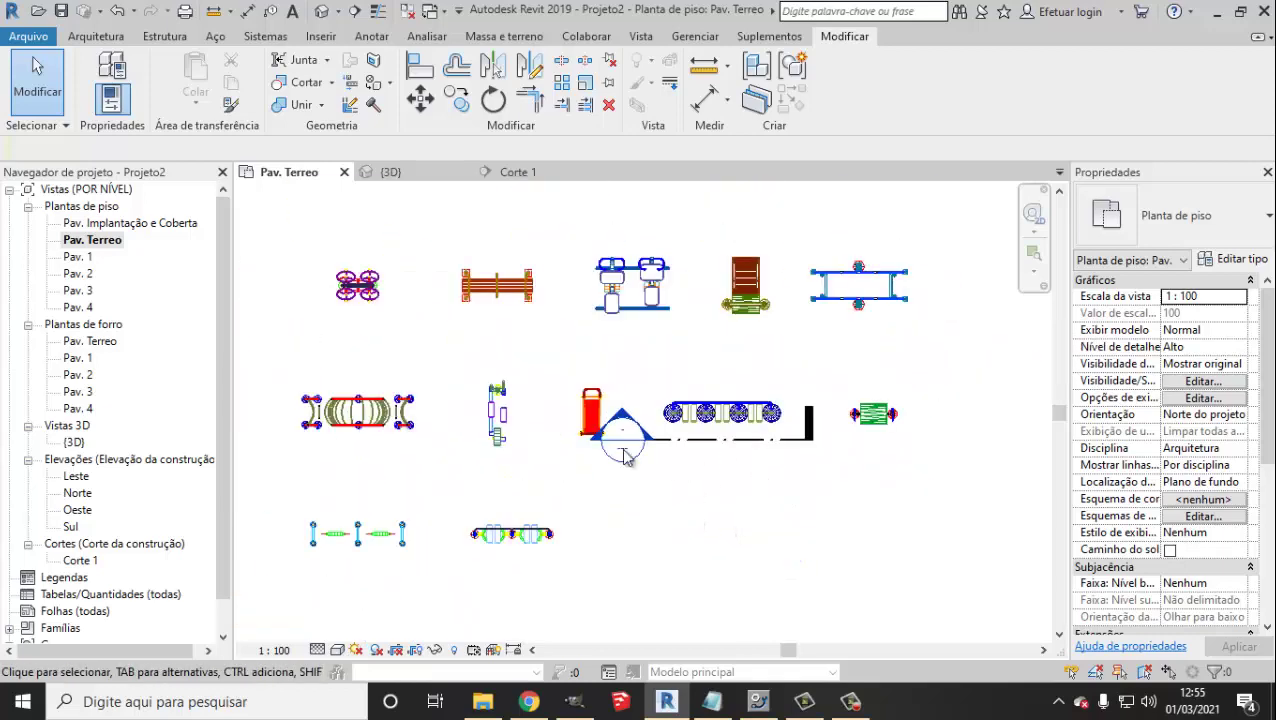
pyautogui.scroll(2, 587, 464)
pyautogui.scroll(-2, 566, 385)
pyautogui.scroll(2, 527, 420)
pyautogui.scroll(-2, 527, 420)
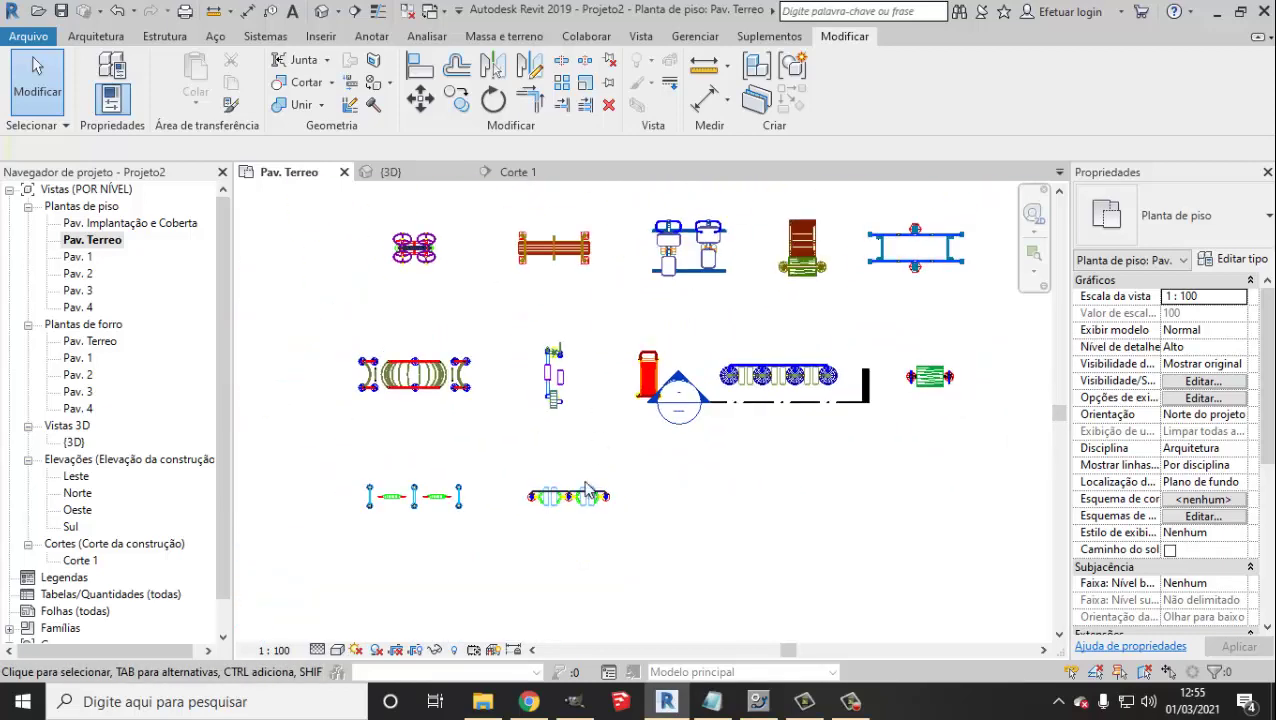
pyautogui.scroll(2, 535, 532)
pyautogui.scroll(-1, 520, 466)
pyautogui.scroll(-1, 532, 412)
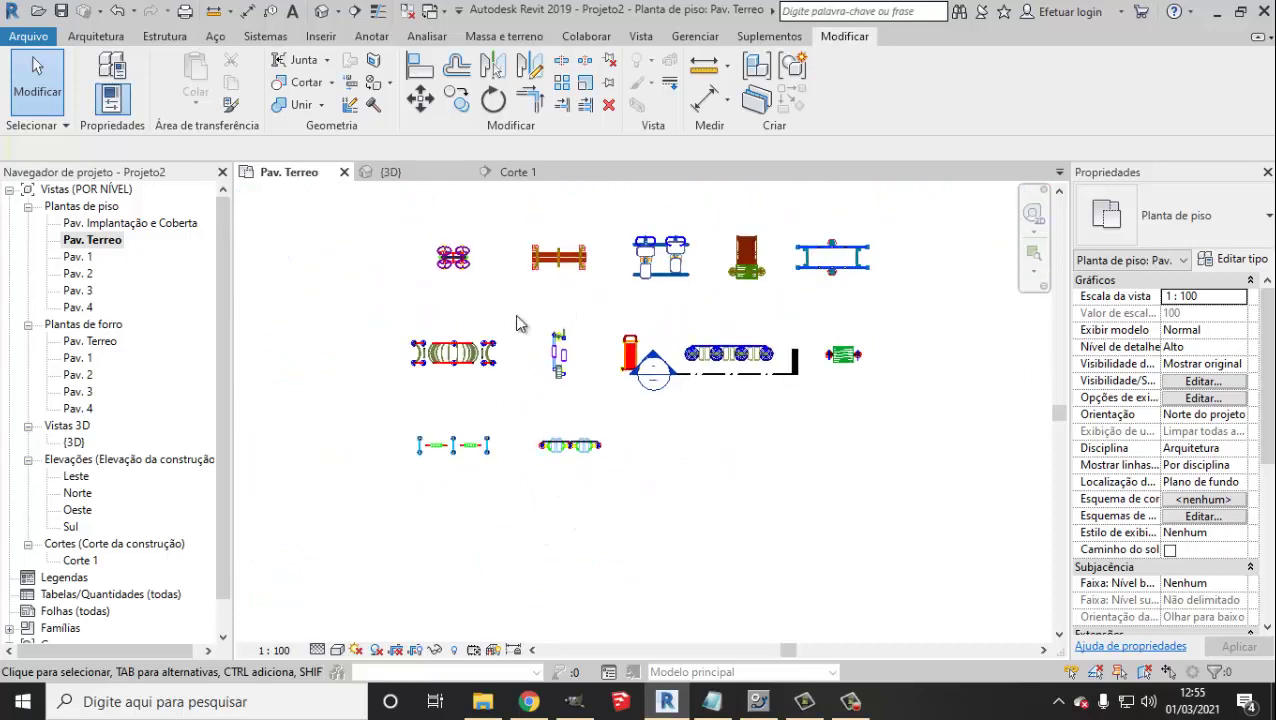
# Switch to the default 3D view and zoom in and out on the whole equipment set
pyautogui.click(322, 12)
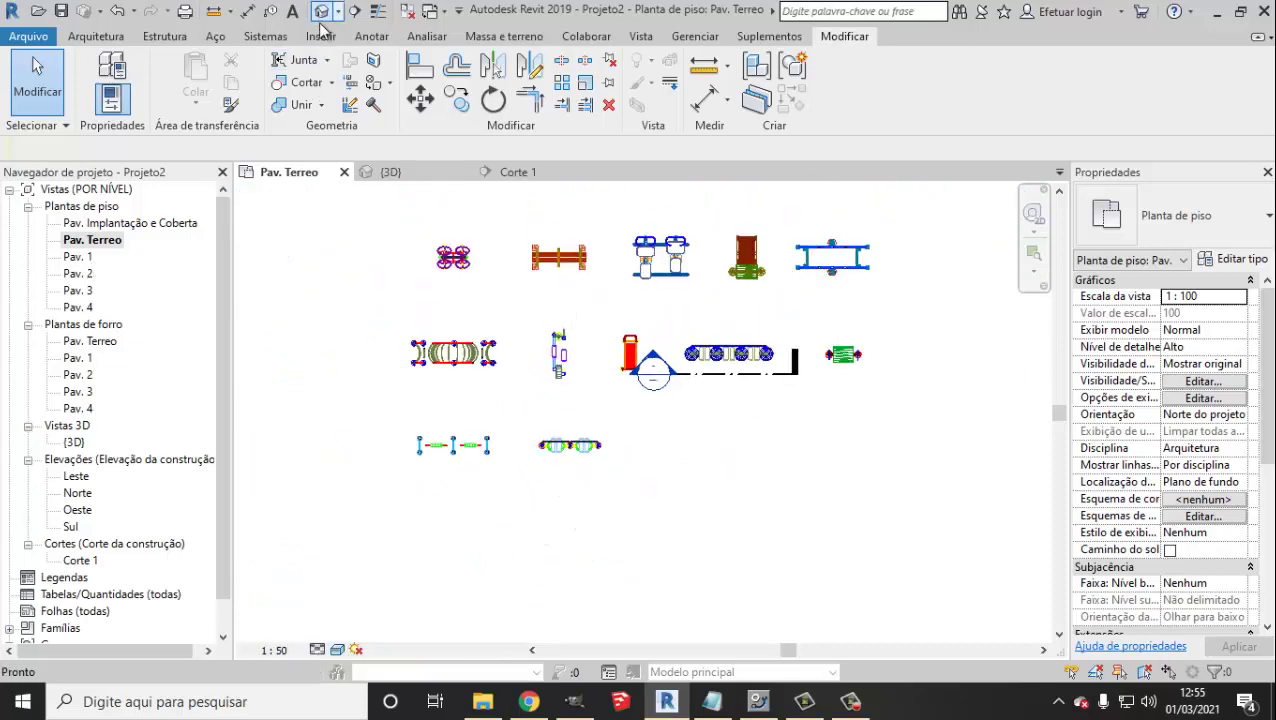
pyautogui.scroll(3, 740, 440)
pyautogui.scroll(2, 760, 400)
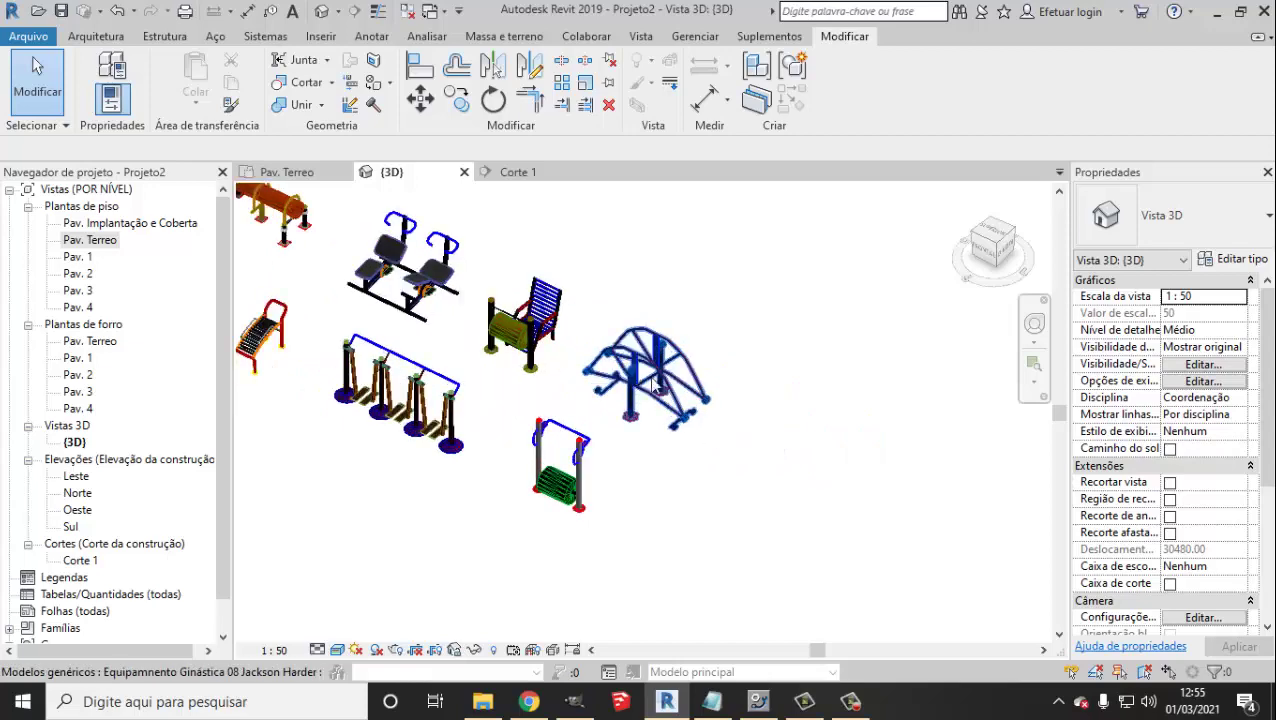
pyautogui.scroll(2, 780, 370)
pyautogui.scroll(1, 797, 342)
pyautogui.scroll(-3, 815, 365)
pyautogui.scroll(-2, 825, 375)
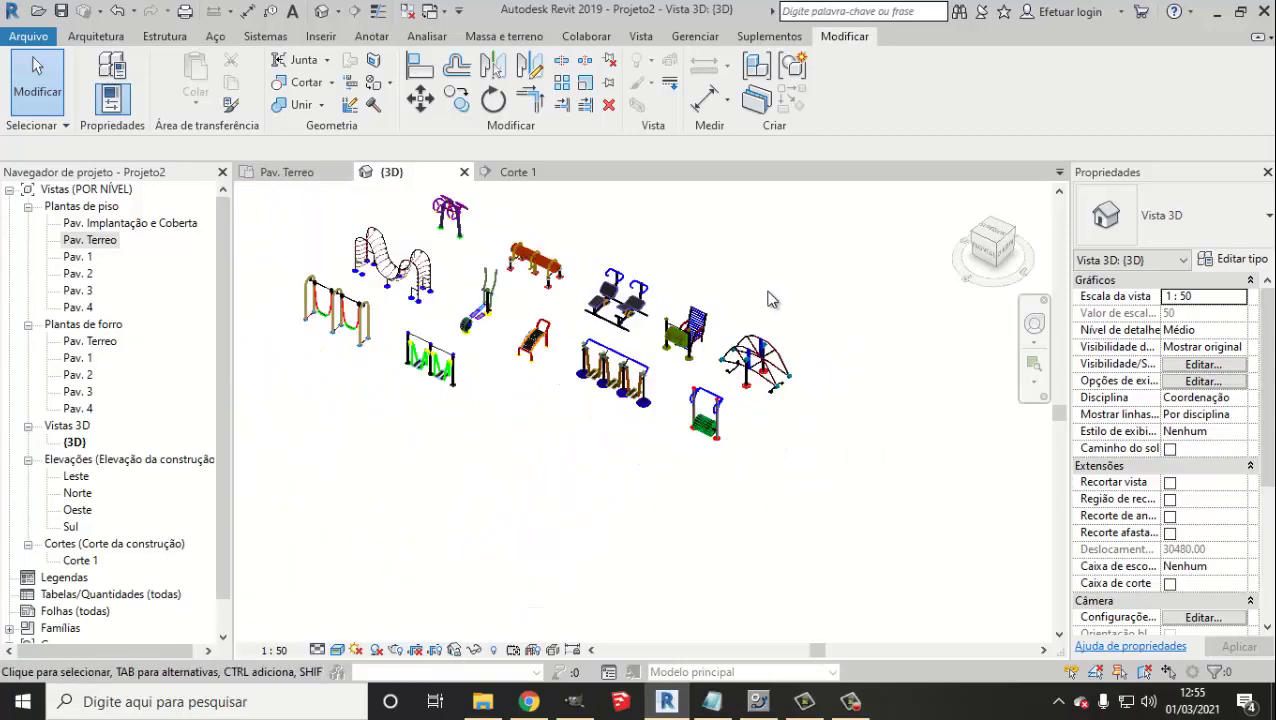
pyautogui.click(98, 37)
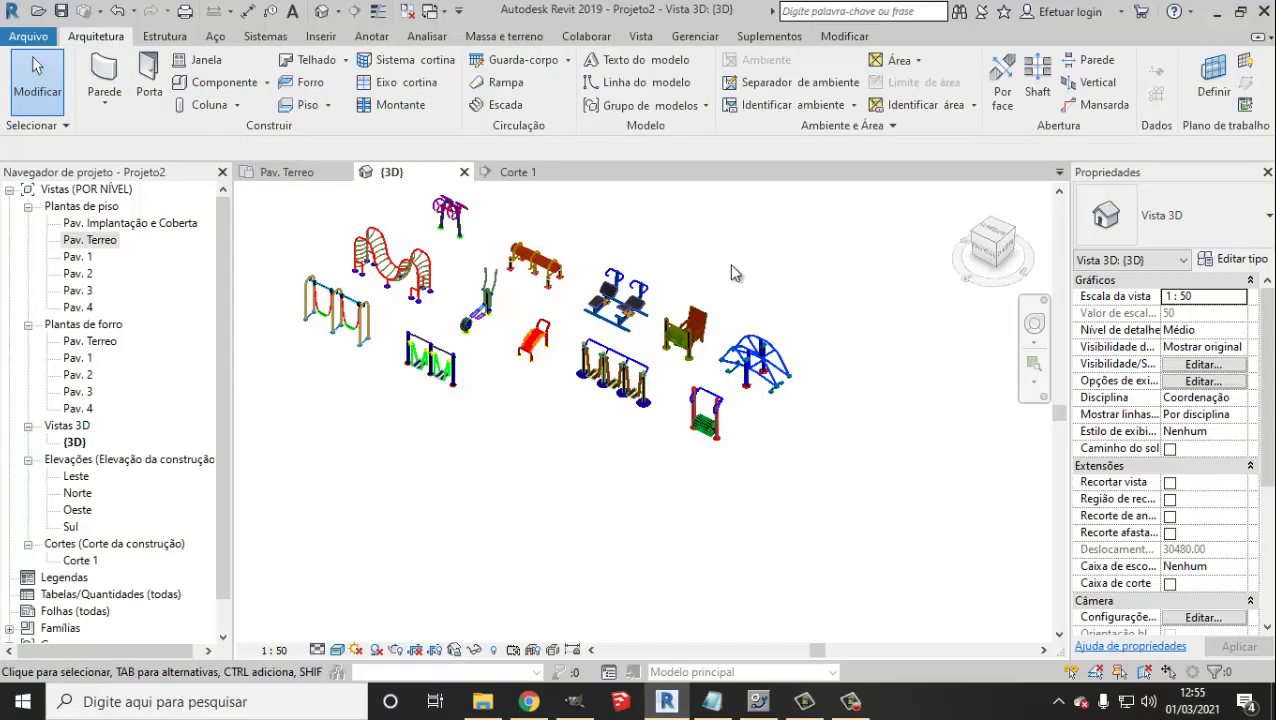
# Start Colocar um componente and browse the Equipamento Ginástica types in the Type Selector without placing any
pyautogui.click(225, 81)
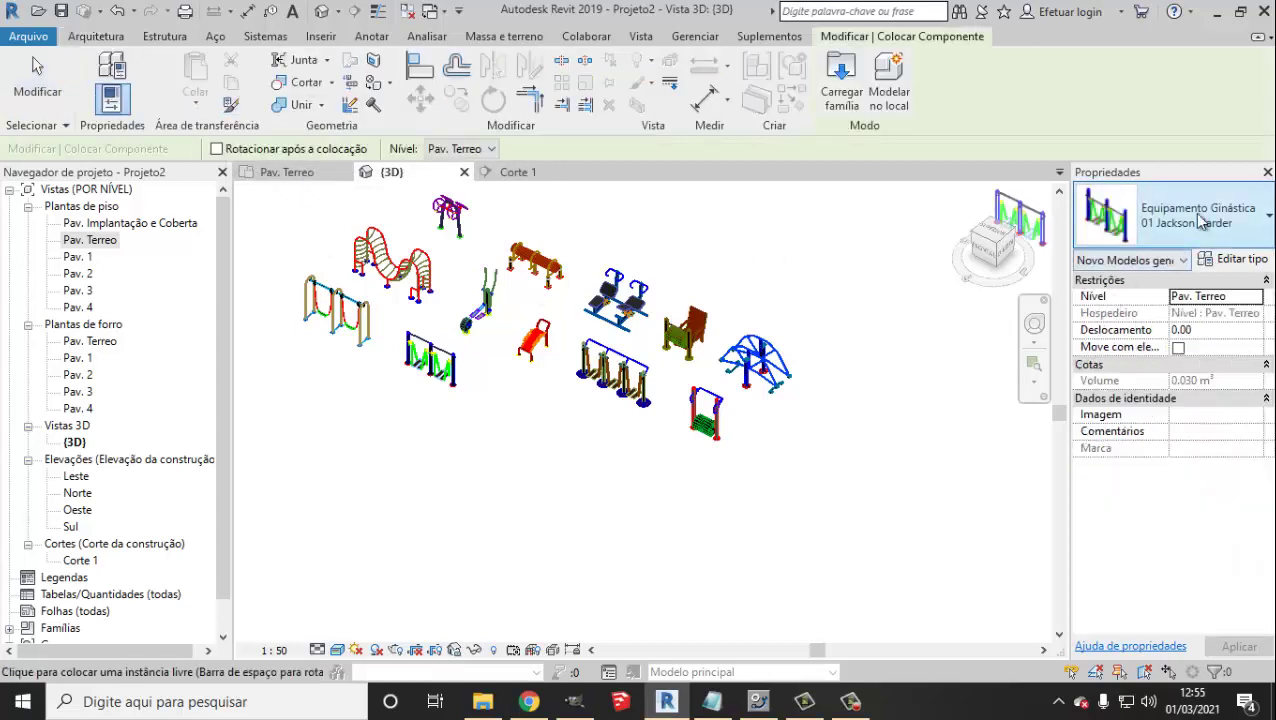
pyautogui.click(1200, 222)
pyautogui.scroll(-2, 1177, 323)
pyautogui.scroll(-2, 1177, 323)
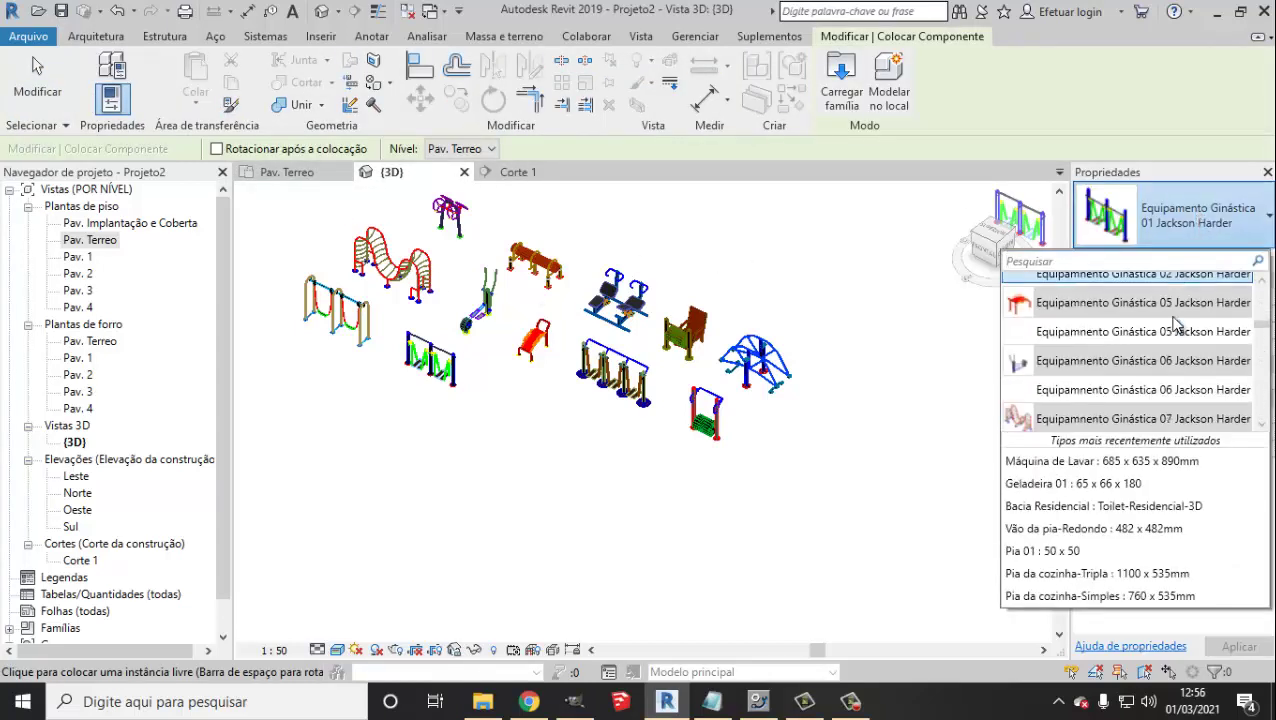
pyautogui.scroll(1, 1177, 323)
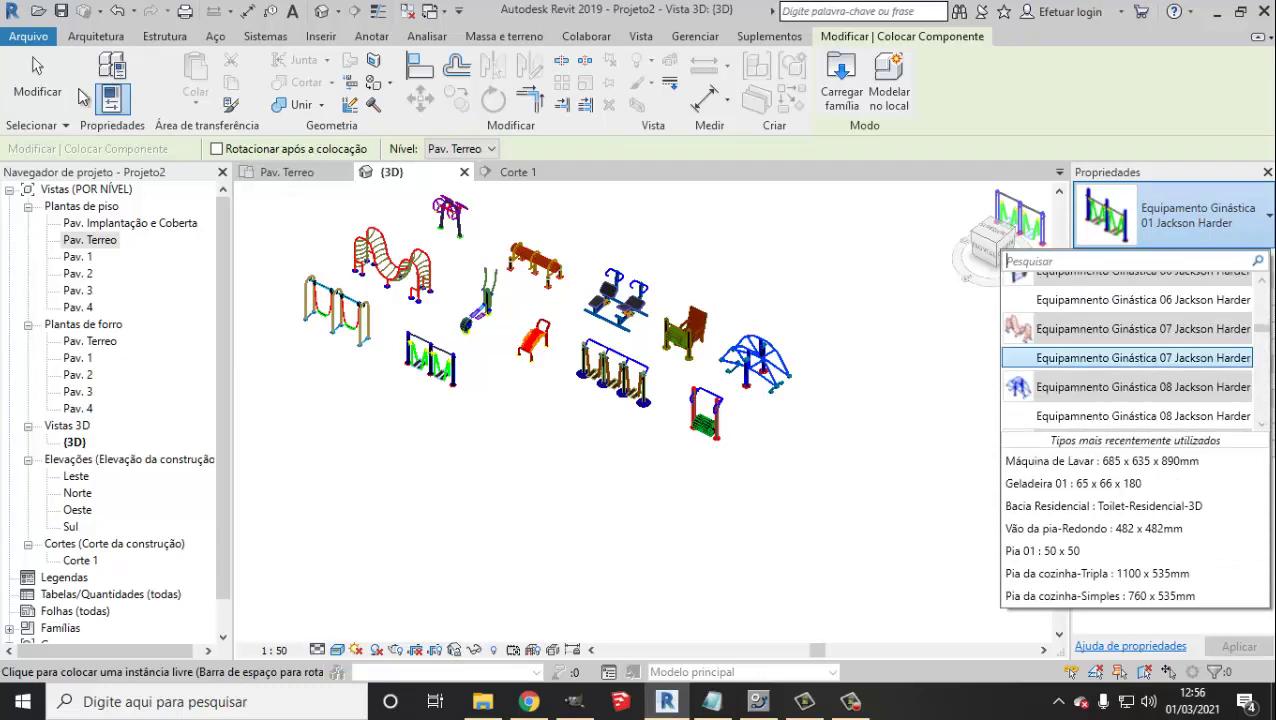
pyautogui.click(38, 80)
# Cancel the component placement with Esc and zoom in on the gym equipment in the {3D} view
pyautogui.press('Escape')
pyautogui.scroll(-1, 785, 333)
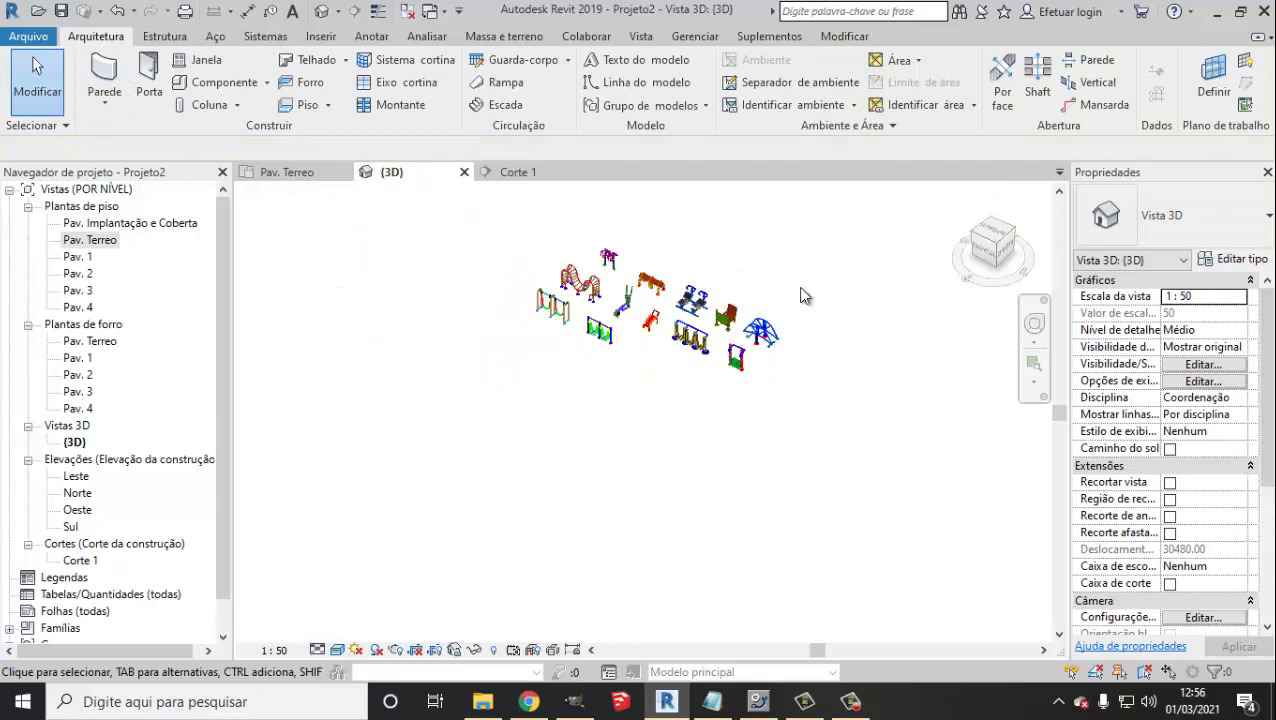
pyautogui.scroll(1, 700, 279)
pyautogui.scroll(2, 700, 279)
pyautogui.scroll(-1, 700, 279)
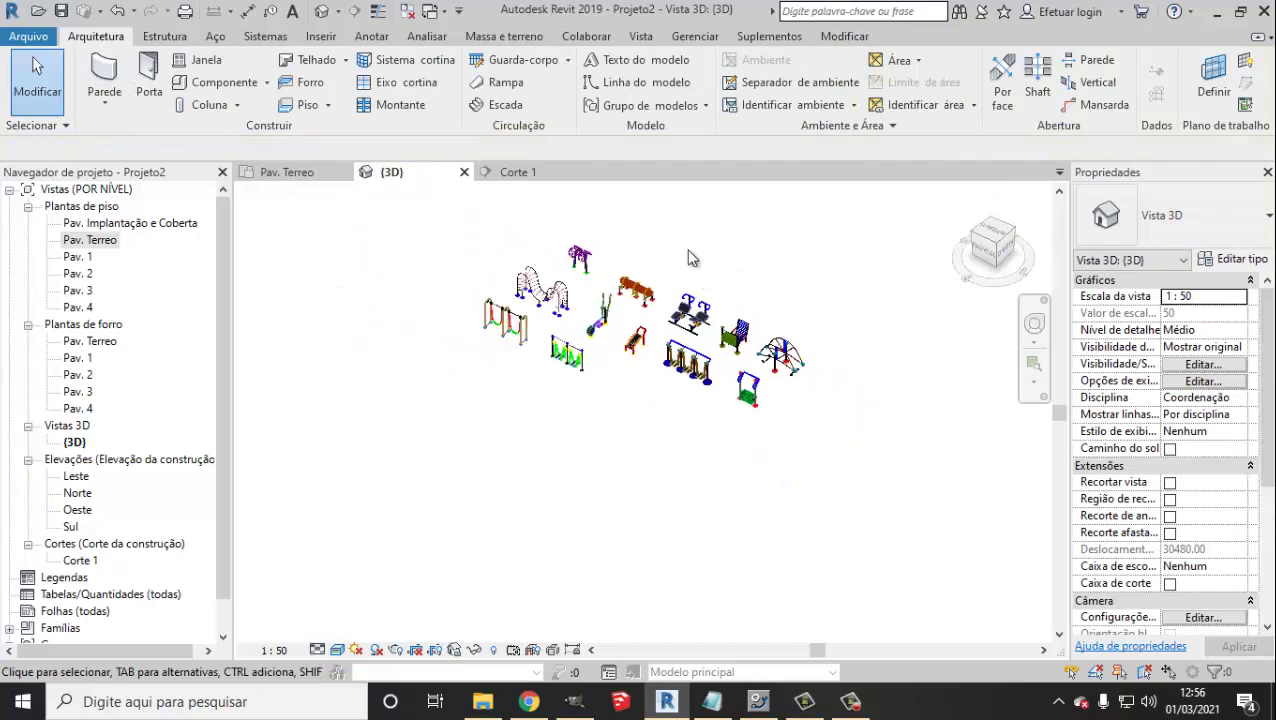
pyautogui.scroll(1, 684, 256)
pyautogui.scroll(1, 690, 263)
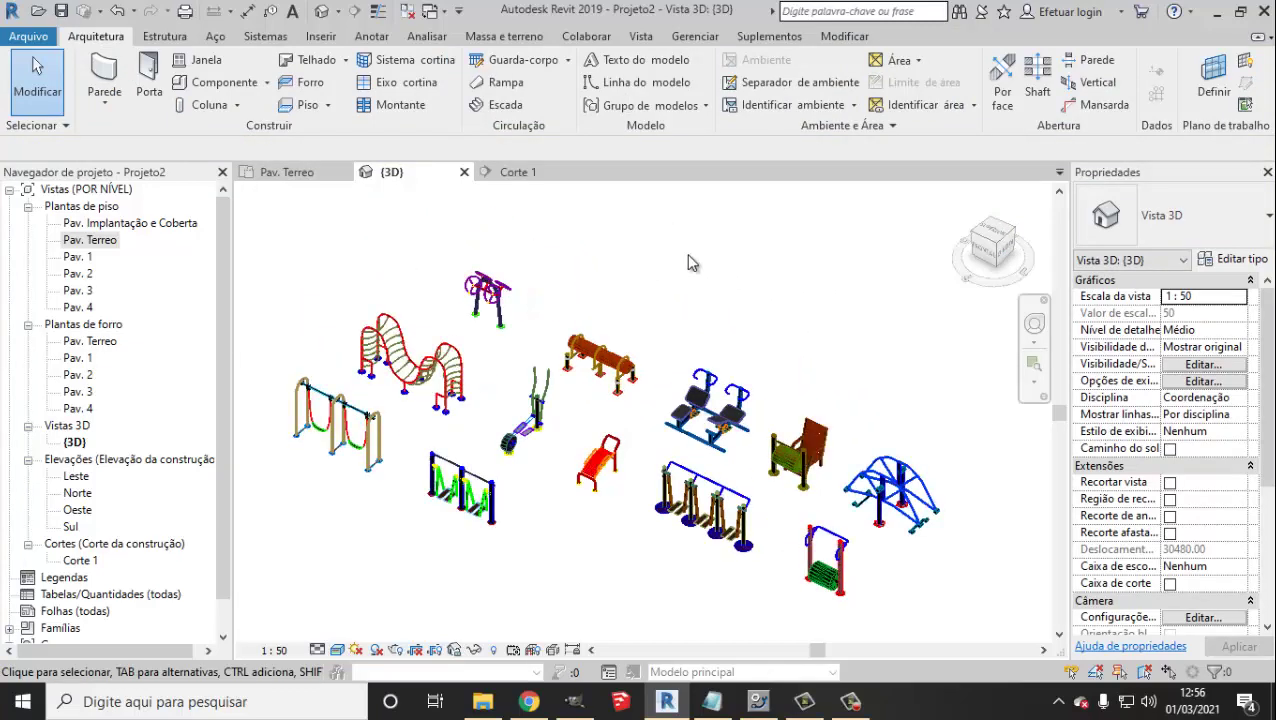